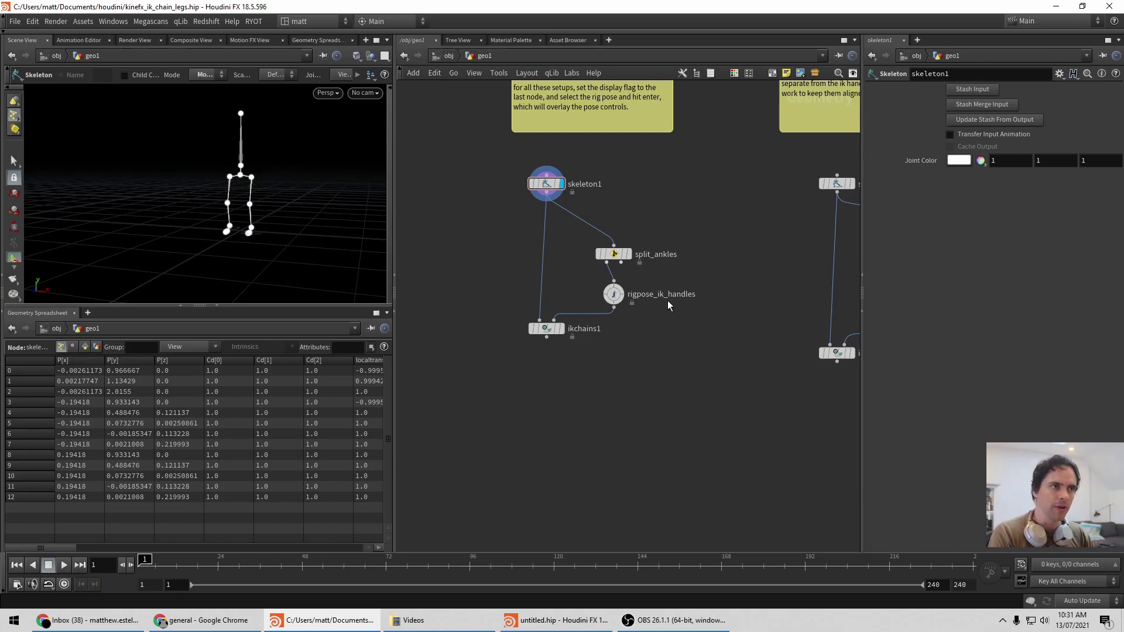
Examine the hip, knee and ankle joints of the displayed skeleton1 from several angles
{"action": "middle_click_drag", "start_coordinate": [588, 175], "coordinate": [525, 233]}
{"action": "scroll", "coordinate": [510, 228], "scroll_direction": "up", "scroll_amount": 3}
{"action": "left_click", "coordinate": [464, 258]}
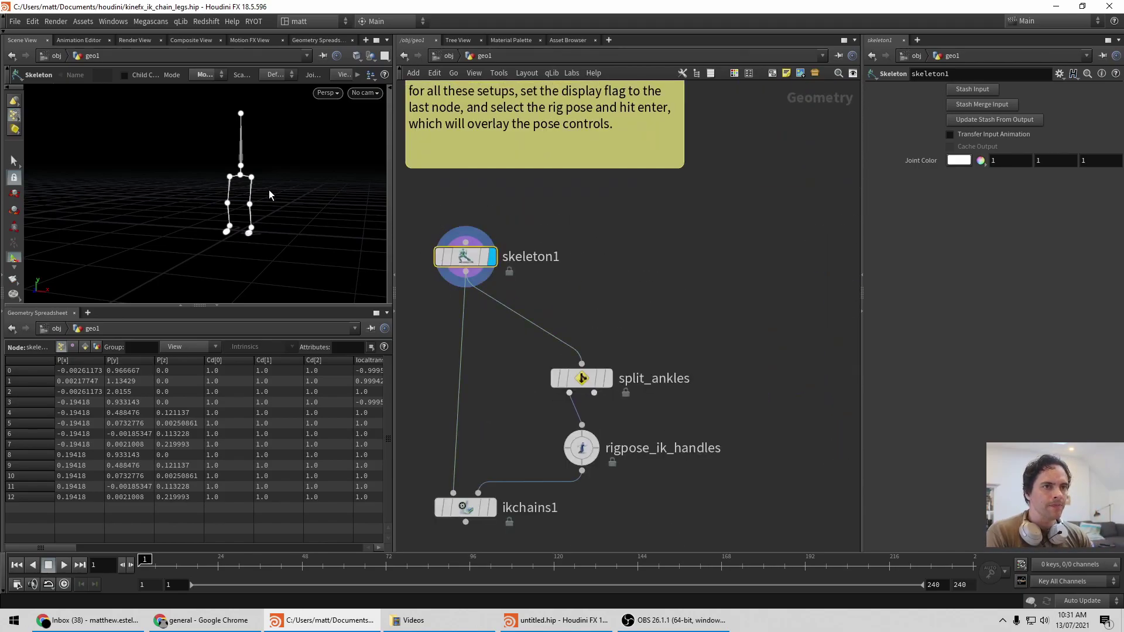
{"action": "mouse_move", "coordinate": [269, 190]}
{"action": "left_mouse_down", "text": "alt"}
{"action": "mouse_move", "coordinate": [231, 202]}
{"action": "mouse_move", "coordinate": [317, 210]}
{"action": "mouse_move", "coordinate": [270, 203]}
{"action": "left_mouse_up", "text": "alt"}
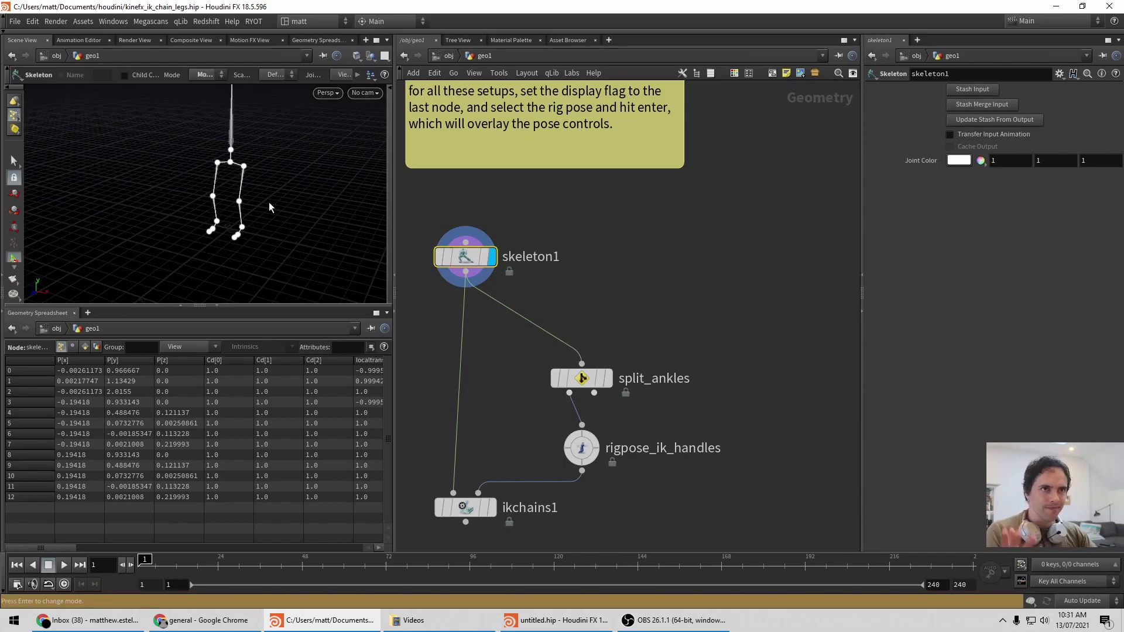
{"action": "middle_click_drag", "start_coordinate": [462, 257], "coordinate": [500, 208]}
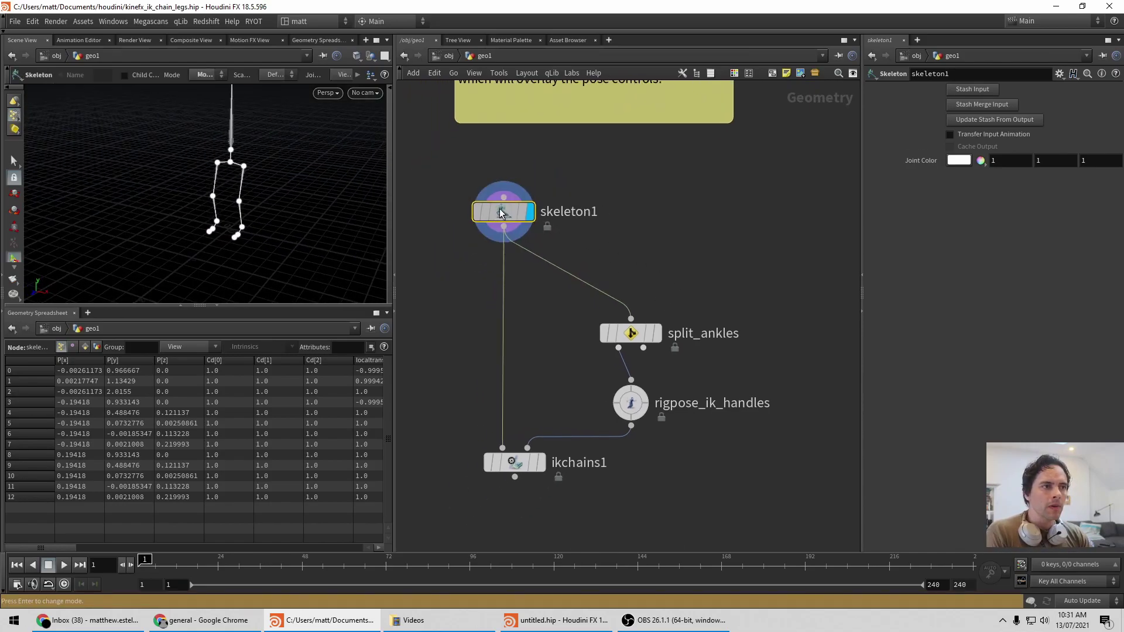
{"action": "left_click_drag", "start_coordinate": [501, 212], "coordinate": [512, 214]}
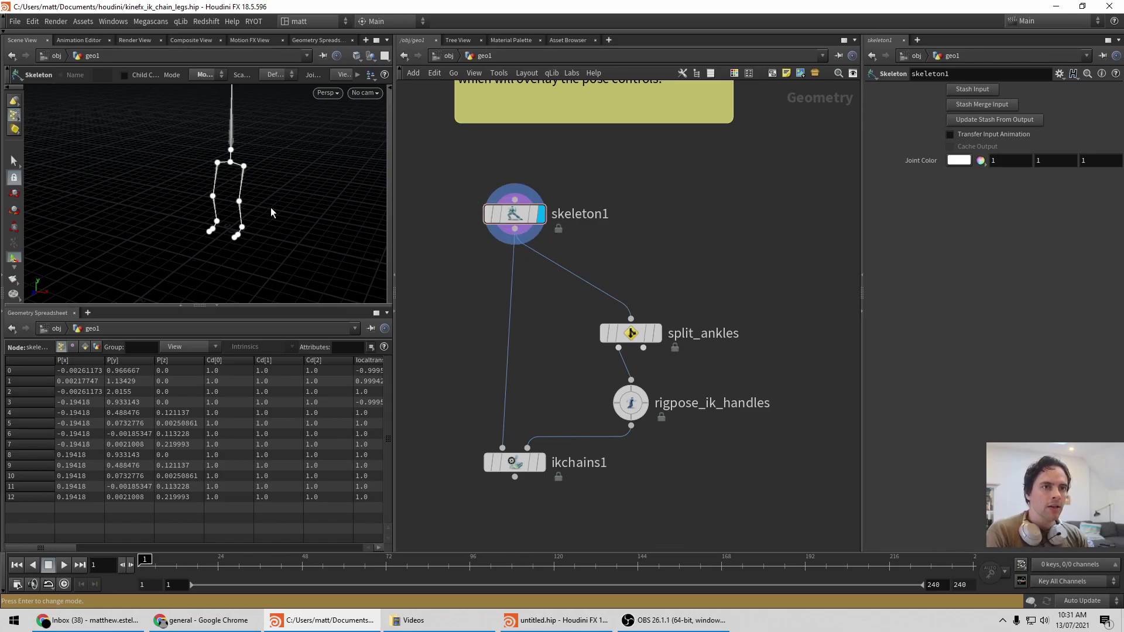
{"action": "left_click_drag", "start_coordinate": [271, 207], "coordinate": [293, 238], "text": "alt"}
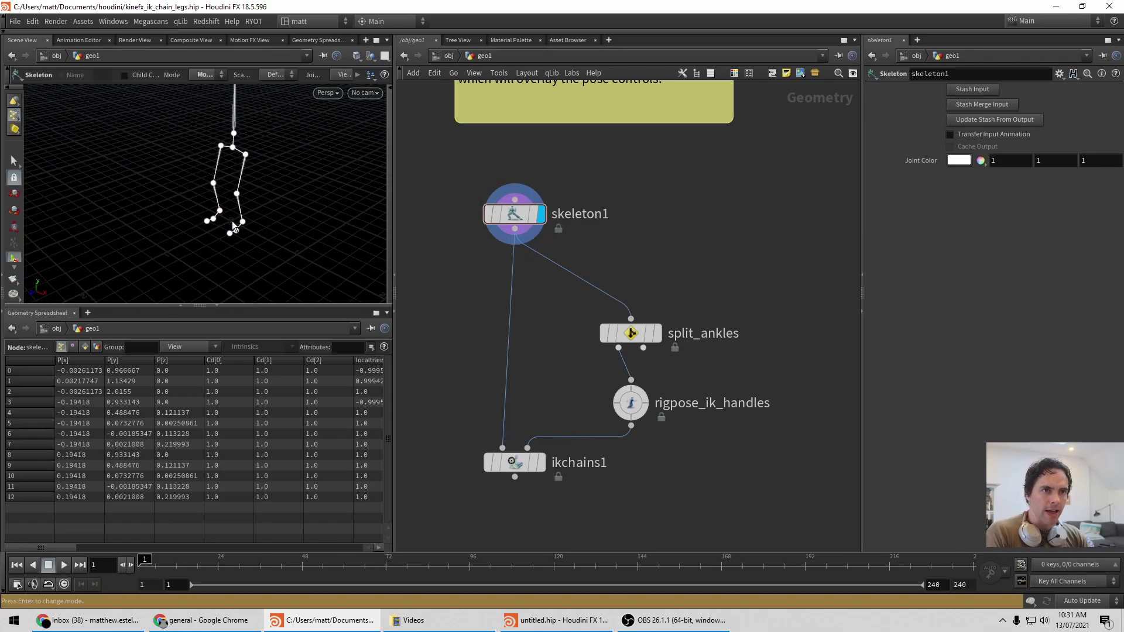
Display the outputs of split_ankles and rigpose_ik_handles and compare the ankle points with skeleton1
{"action": "left_click", "coordinate": [630, 333]}
{"action": "key", "text": "r"}
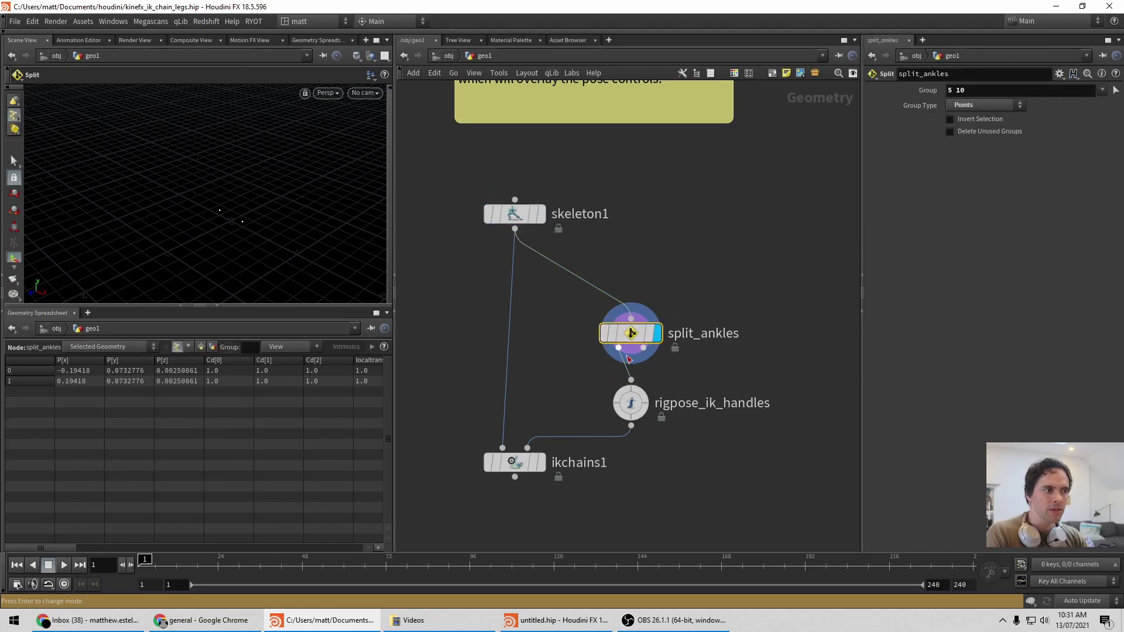
{"action": "left_click", "coordinate": [630, 403]}
{"action": "key", "text": "r"}
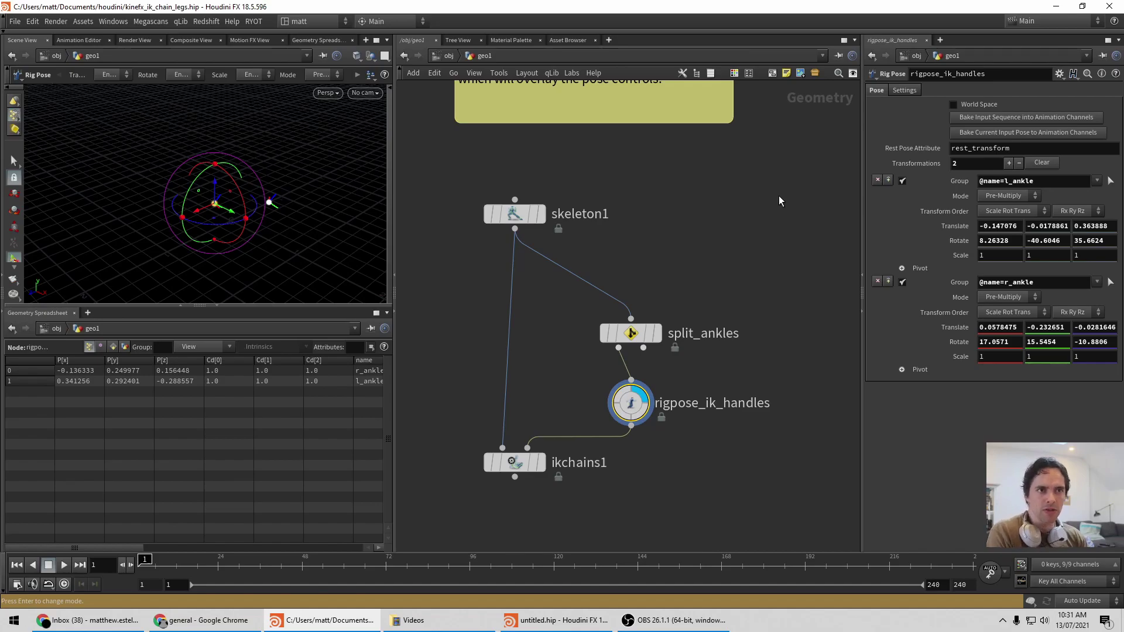
{"action": "key", "text": "Escape"}
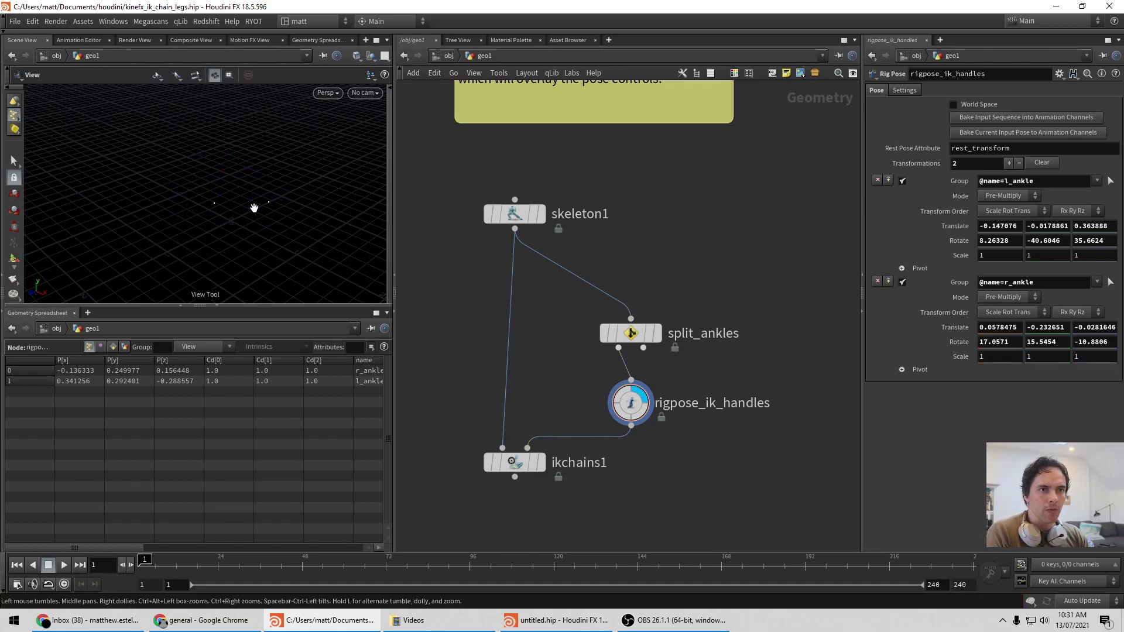
{"action": "left_click", "coordinate": [631, 403]}
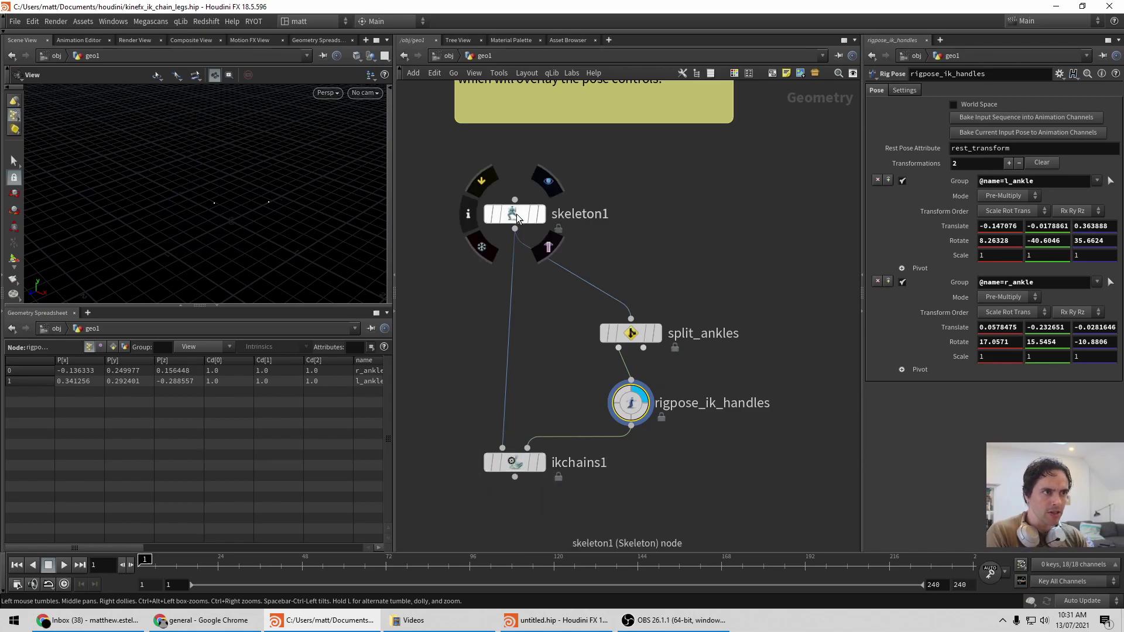
{"action": "left_click", "coordinate": [540, 215]}
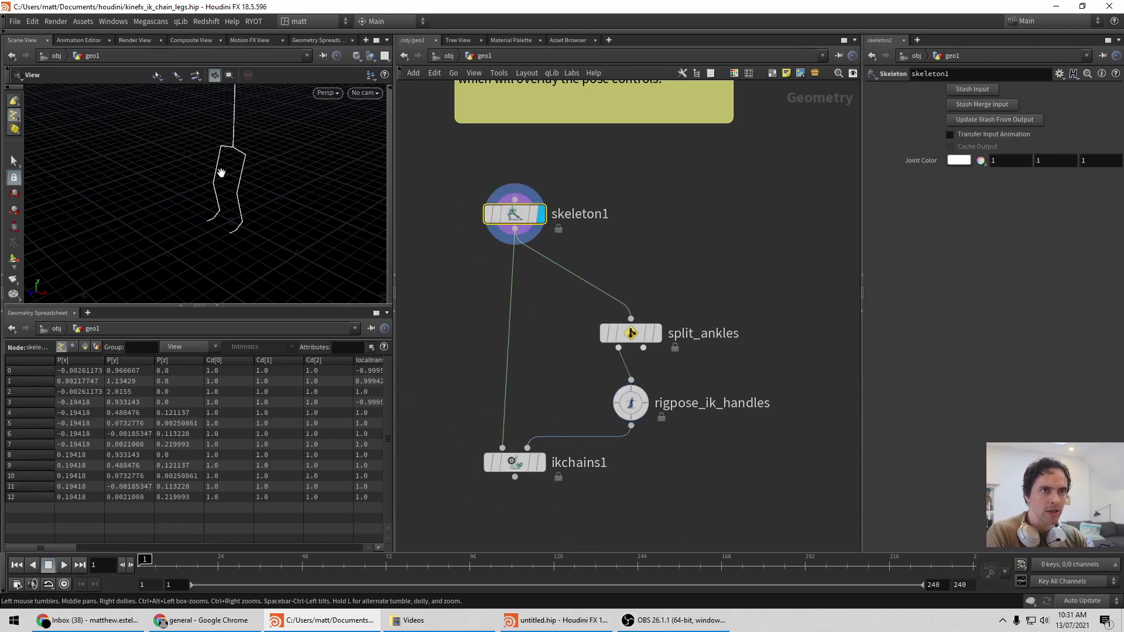
{"action": "left_click", "coordinate": [632, 413]}
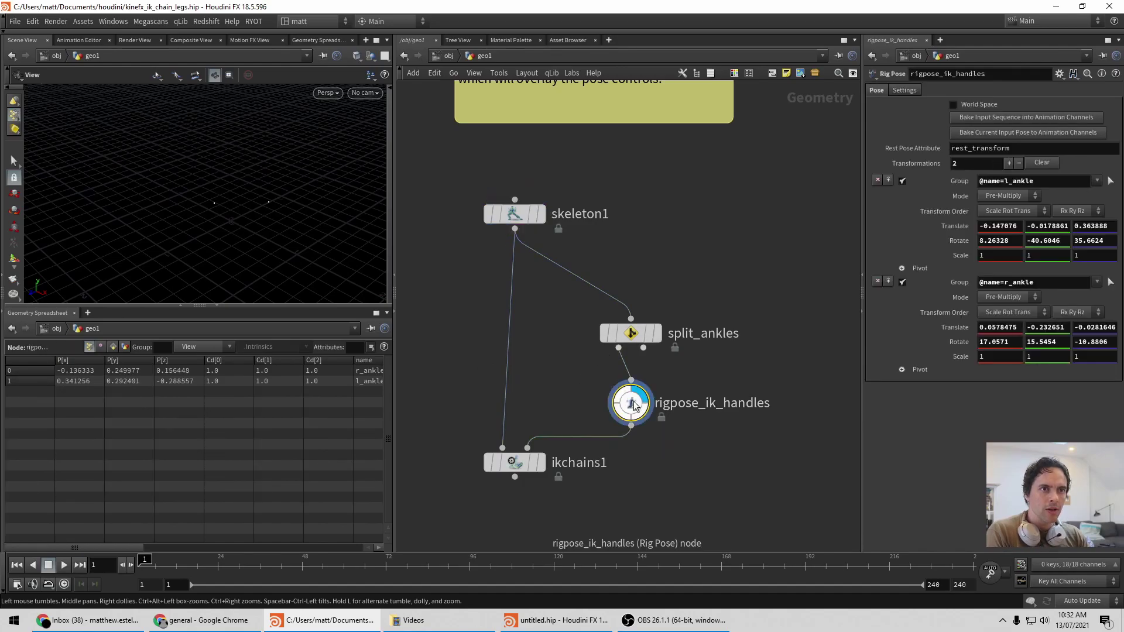
Display ikchains1 and test the right leg chain's Blend at 0 before restoring it to 1
{"action": "left_click", "coordinate": [521, 463]}
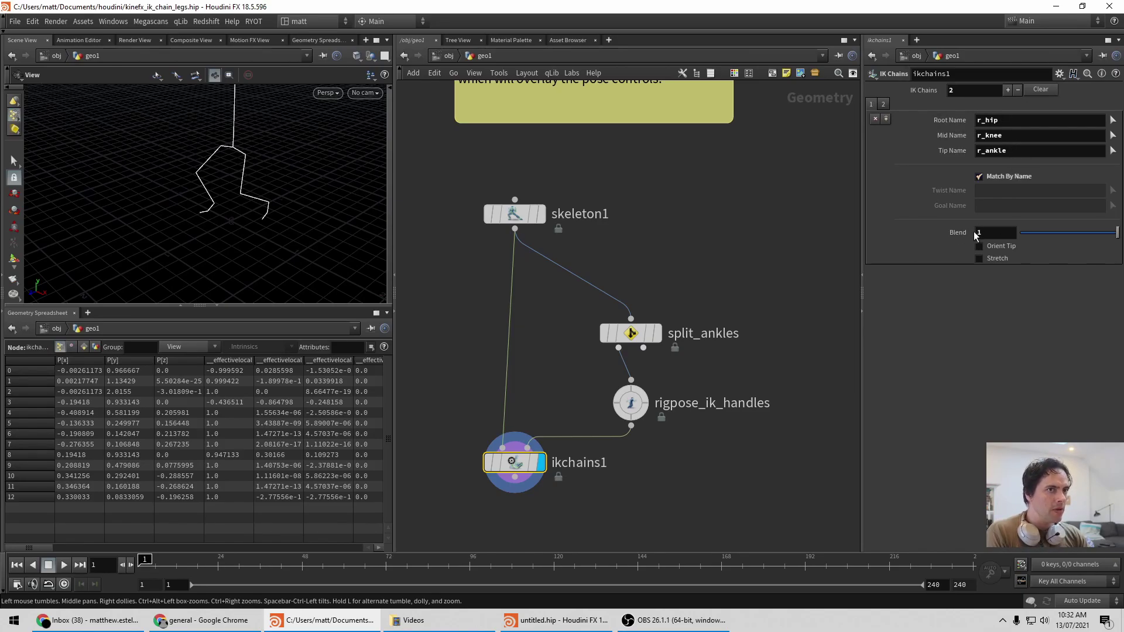
{"action": "left_click_drag", "start_coordinate": [1116, 232], "coordinate": [894, 263]}
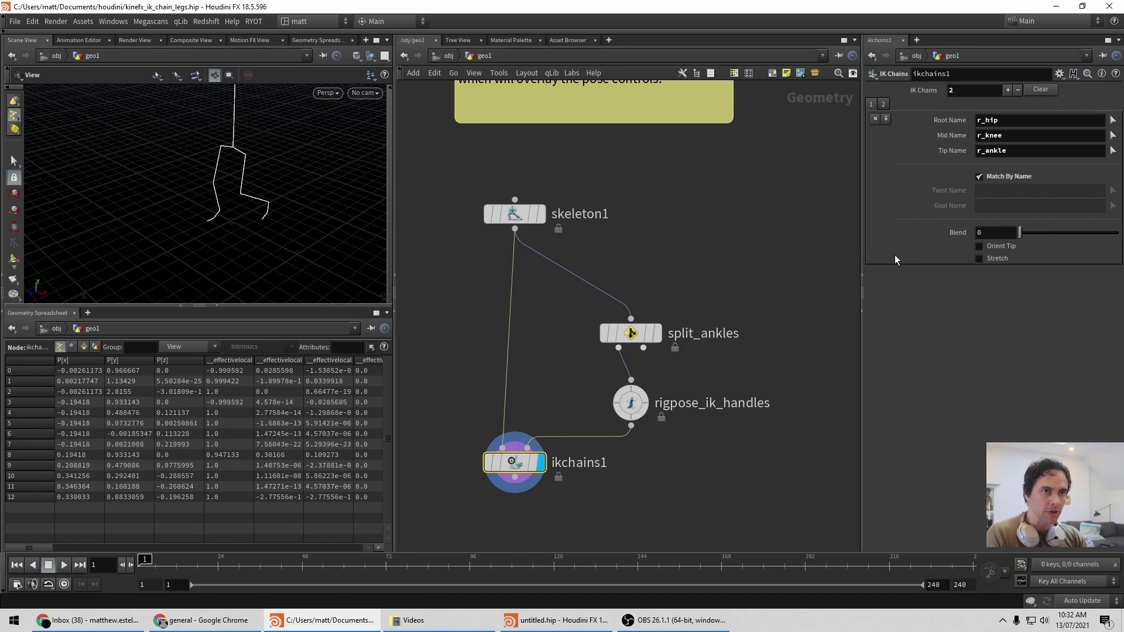
{"action": "left_click_drag", "start_coordinate": [1021, 234], "coordinate": [1119, 230]}
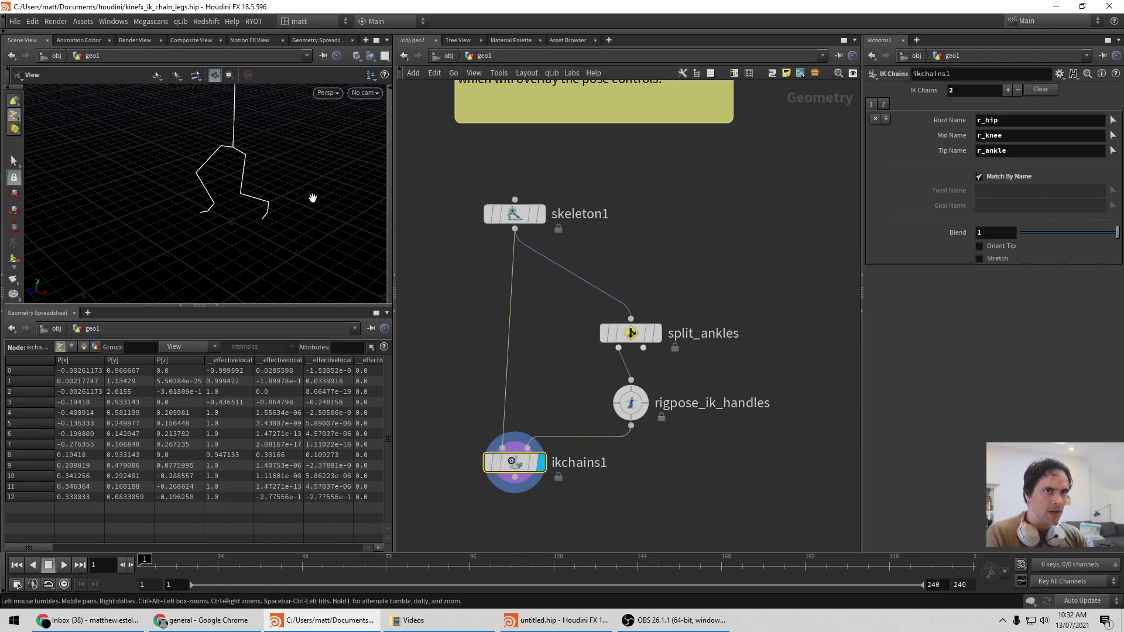
With ikchains1 displayed, pose the r_ankle handle of rigpose_ik_handles at a translate of about 0.14, -0.231, 0.043
{"action": "middle_click_drag", "start_coordinate": [314, 196], "coordinate": [311, 251]}
{"action": "scroll", "coordinate": [512, 492], "scroll_direction": "up", "scroll_amount": 4}
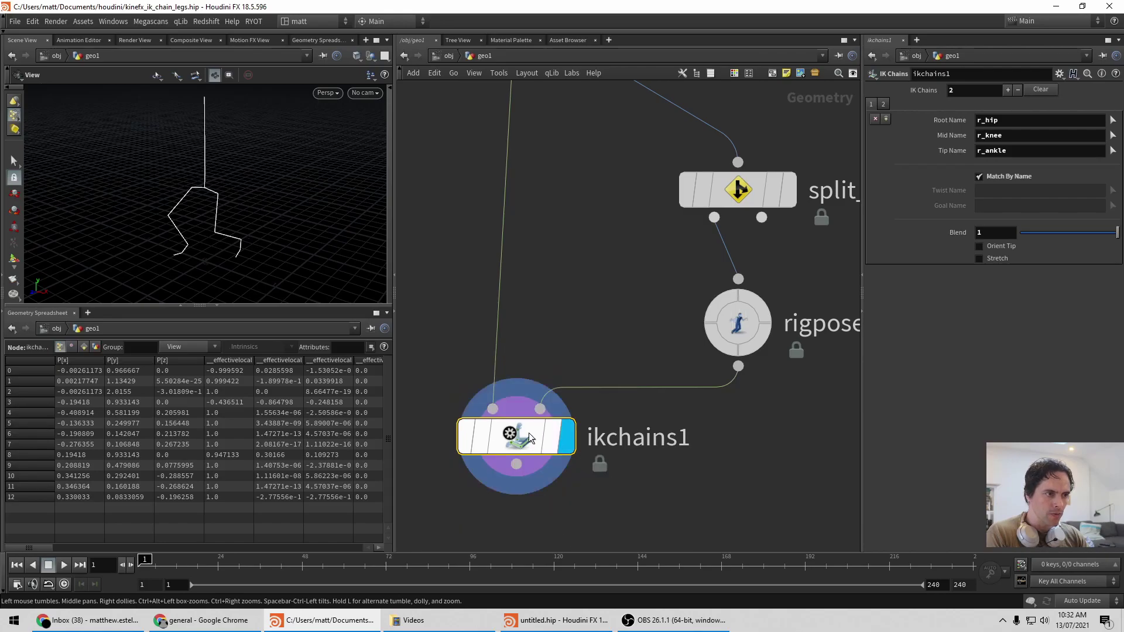
{"action": "right_click_drag", "start_coordinate": [277, 213], "coordinate": [230, 216]}
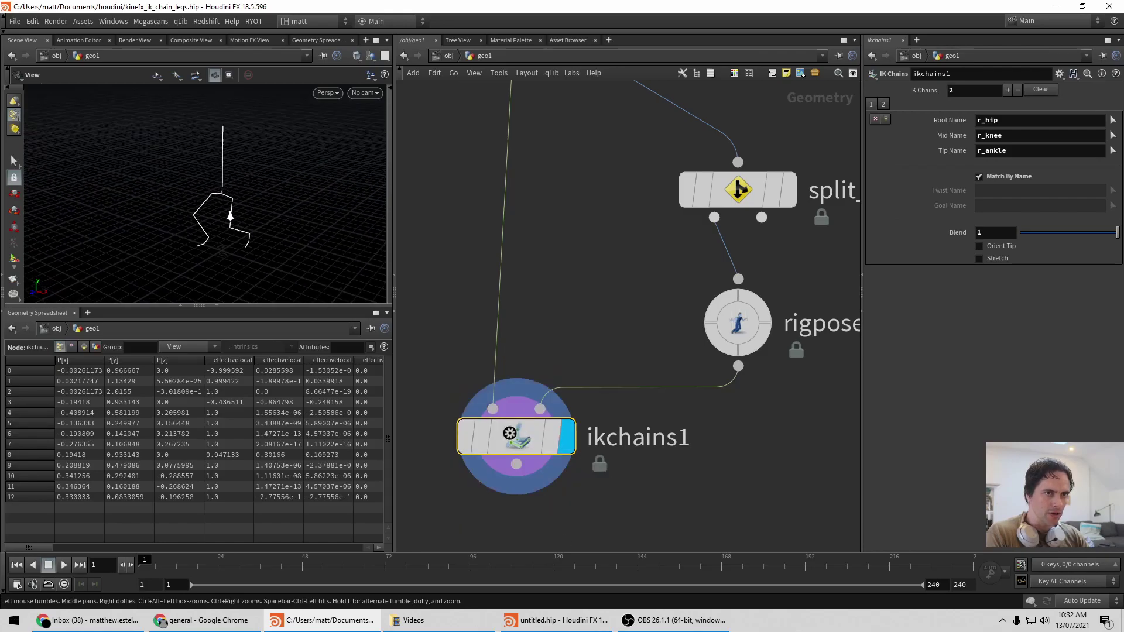
{"action": "left_click", "coordinate": [742, 327]}
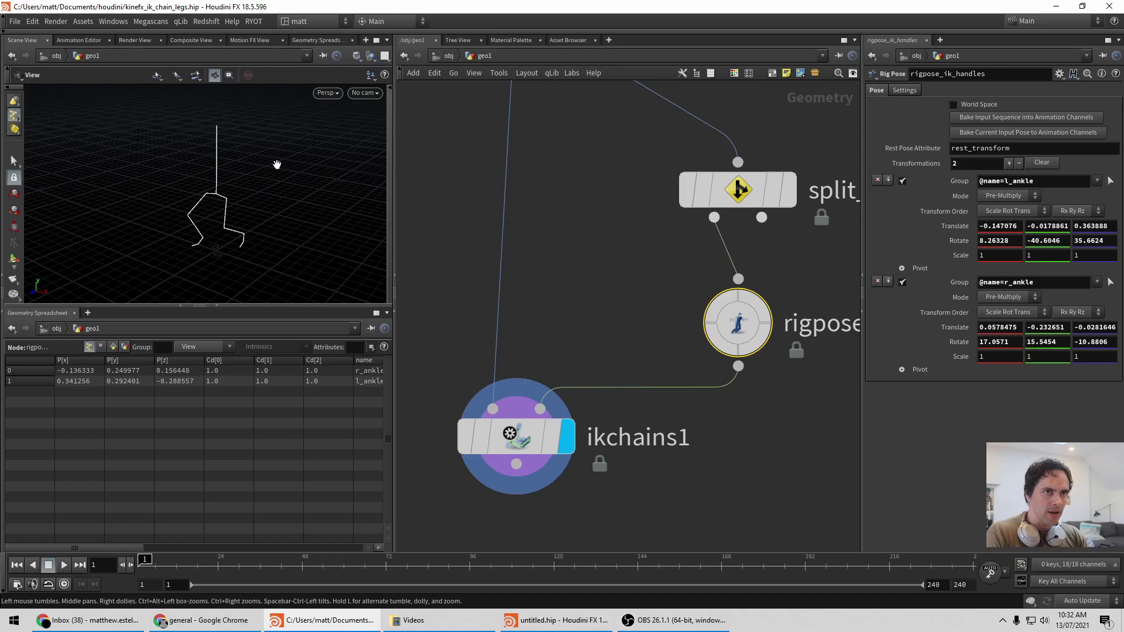
{"action": "key", "text": "Return"}
{"action": "left_click_drag", "start_coordinate": [243, 198], "coordinate": [257, 216], "text": "alt"}
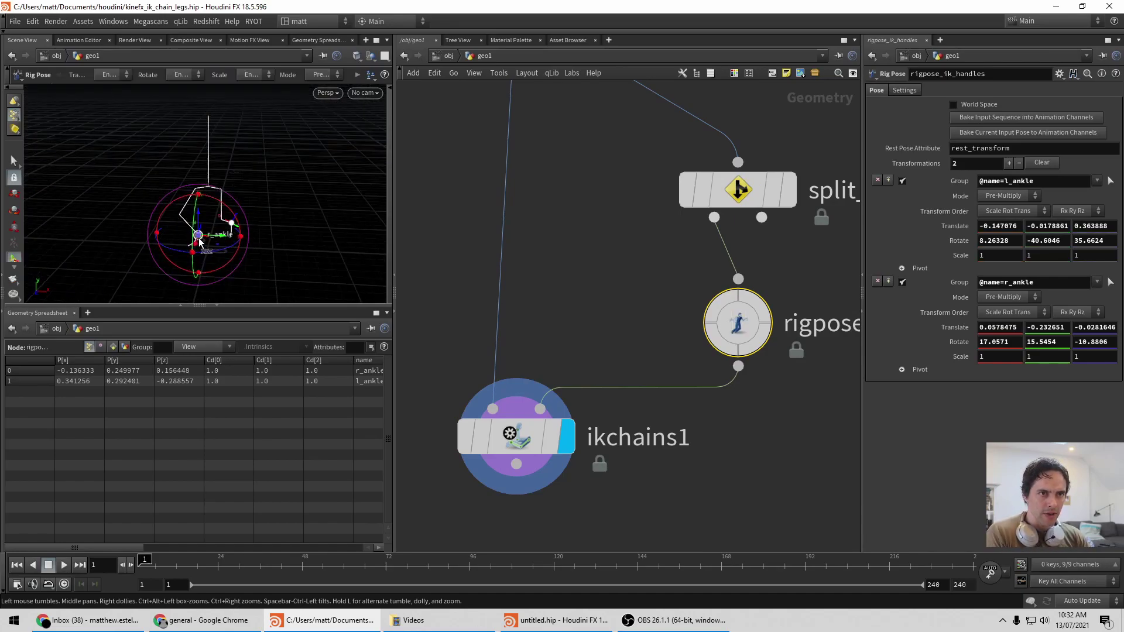
{"action": "mouse_move", "coordinate": [199, 240]}
{"action": "left_mouse_down"}
{"action": "mouse_move", "coordinate": [188, 235]}
{"action": "mouse_move", "coordinate": [216, 246]}
{"action": "mouse_move", "coordinate": [165, 235]}
{"action": "mouse_move", "coordinate": [201, 243]}
{"action": "left_mouse_up"}
{"action": "key", "text": "t"}
{"action": "left_click_drag", "start_coordinate": [233, 219], "coordinate": [199, 239], "text": "alt"}
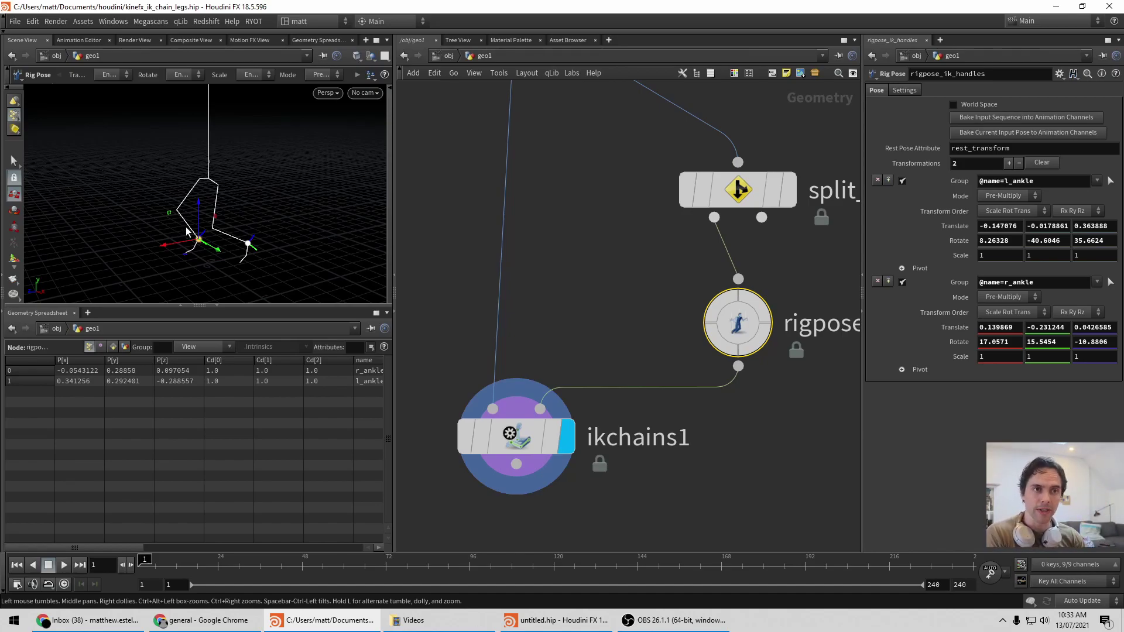
Display skeleton2 in the second network and pull extractallpoints2 out of the chain so skeleton2 feeds split2 directly
{"action": "scroll", "coordinate": [588, 245], "scroll_direction": "down", "scroll_amount": 4}
{"action": "middle_click_drag", "start_coordinate": [589, 250], "coordinate": [409, 291]}
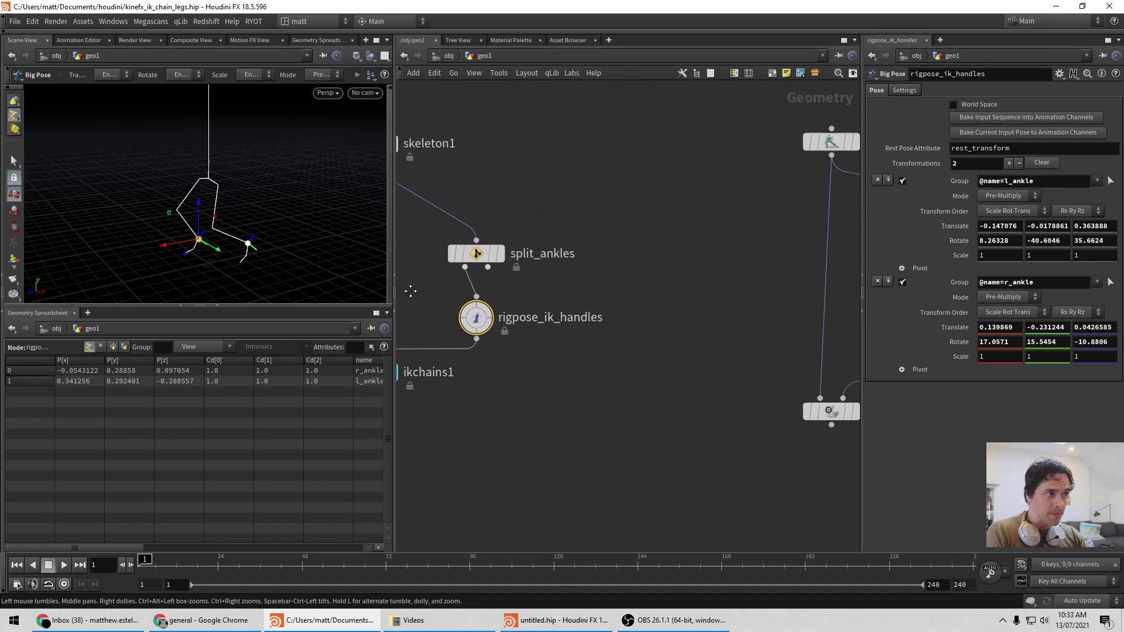
{"action": "middle_click_drag", "start_coordinate": [671, 283], "coordinate": [478, 291]}
{"action": "middle_click_drag", "start_coordinate": [576, 260], "coordinate": [477, 250]}
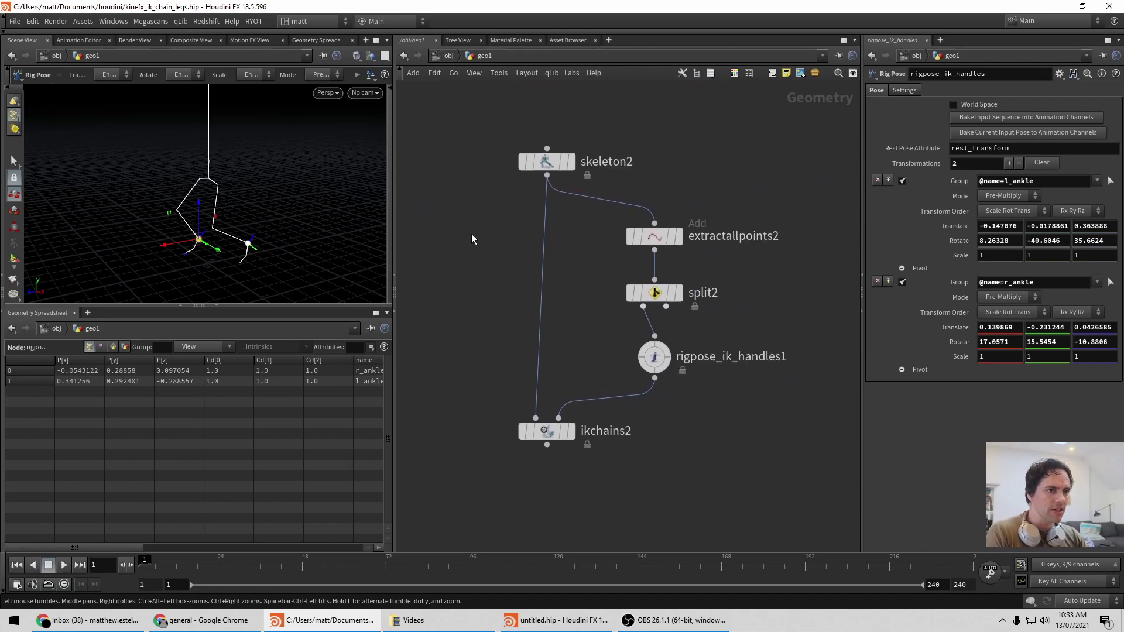
{"action": "left_click", "coordinate": [570, 162]}
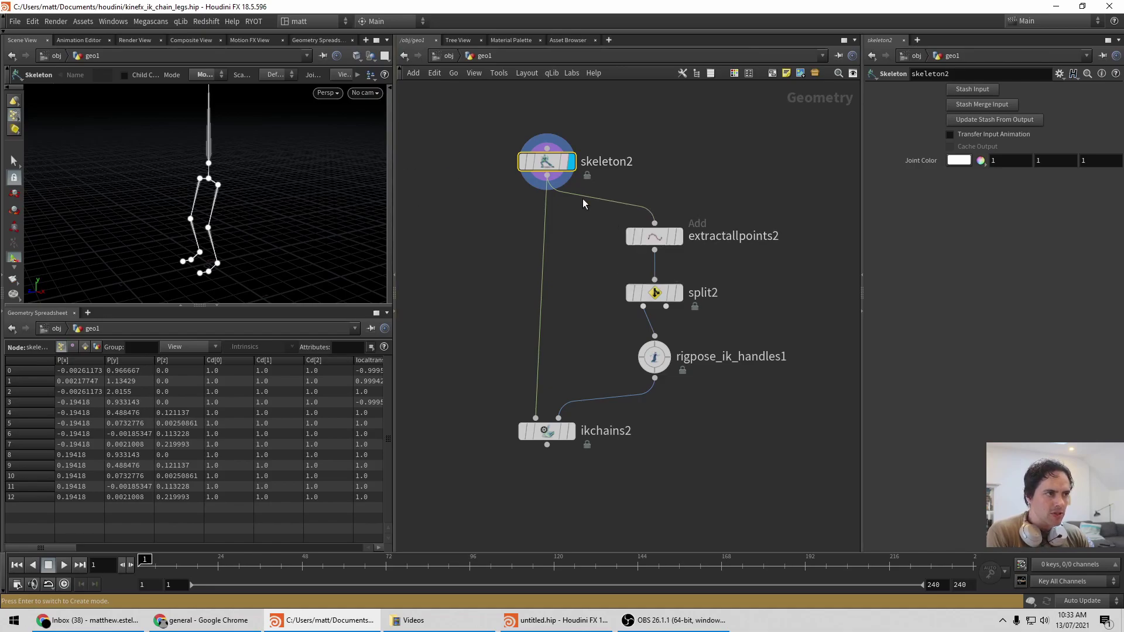
{"action": "left_click_drag", "start_coordinate": [650, 238], "coordinate": [740, 179]}
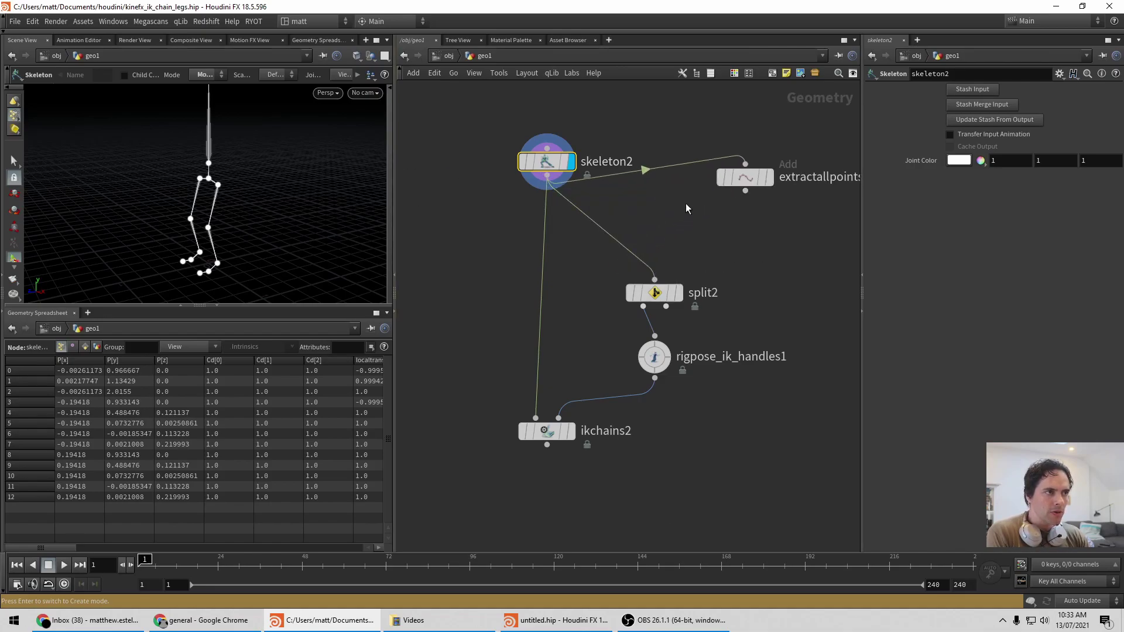
Display split2 and review the knee and ankle points of its group on the skeleton in the viewport
{"action": "left_click", "coordinate": [656, 294]}
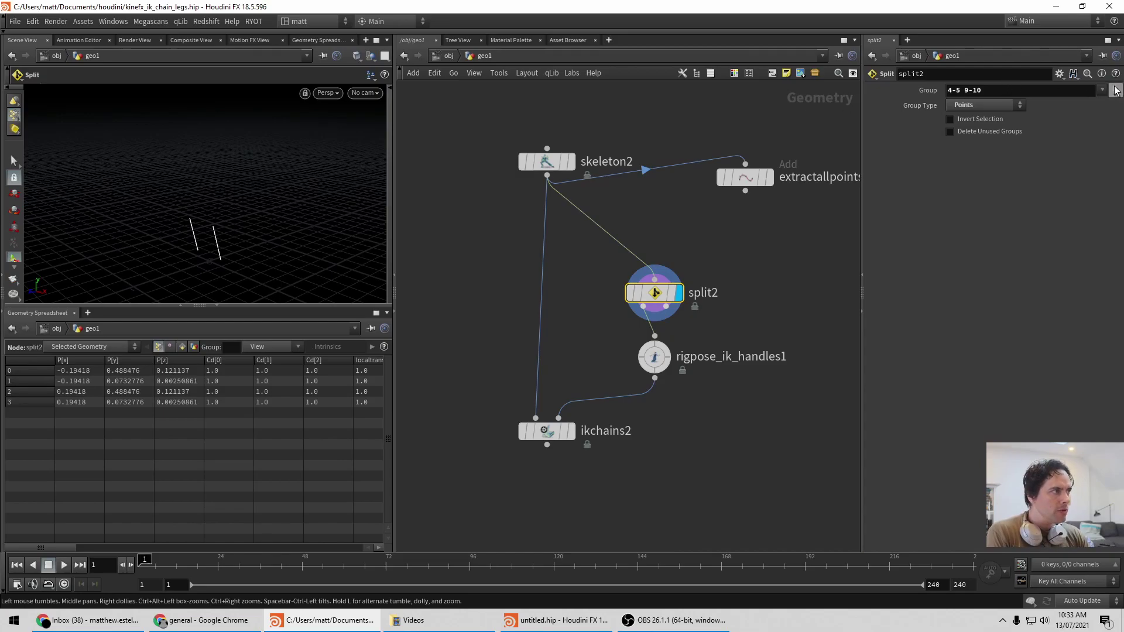
{"action": "left_click", "coordinate": [1116, 92]}
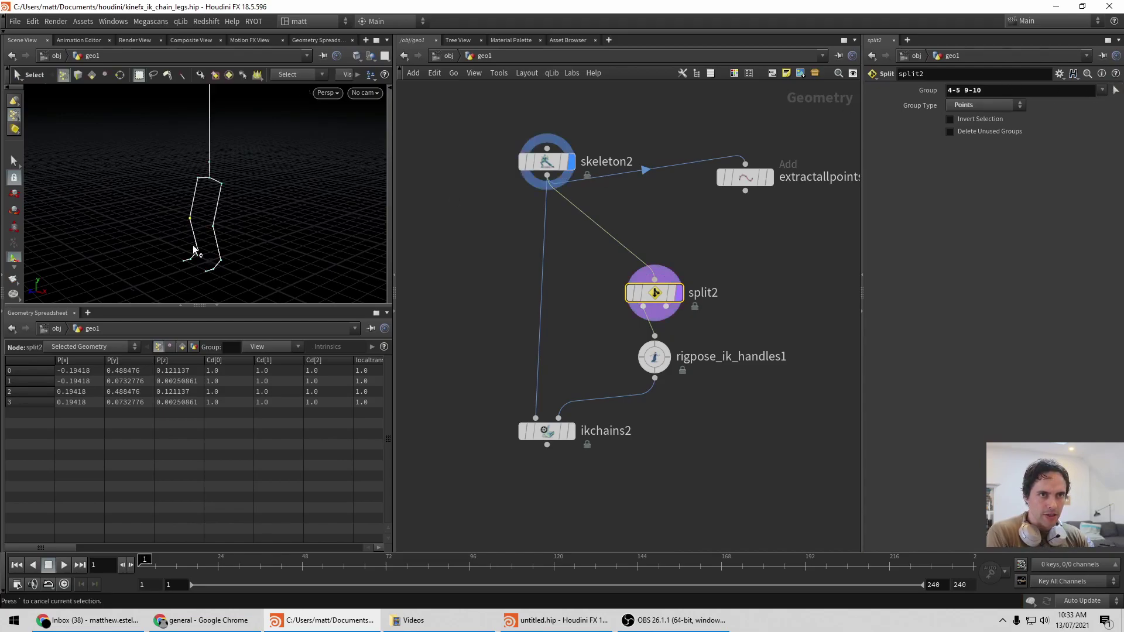
{"action": "left_click_drag", "start_coordinate": [200, 251], "coordinate": [200, 252]}
{"action": "key", "text": "Return"}
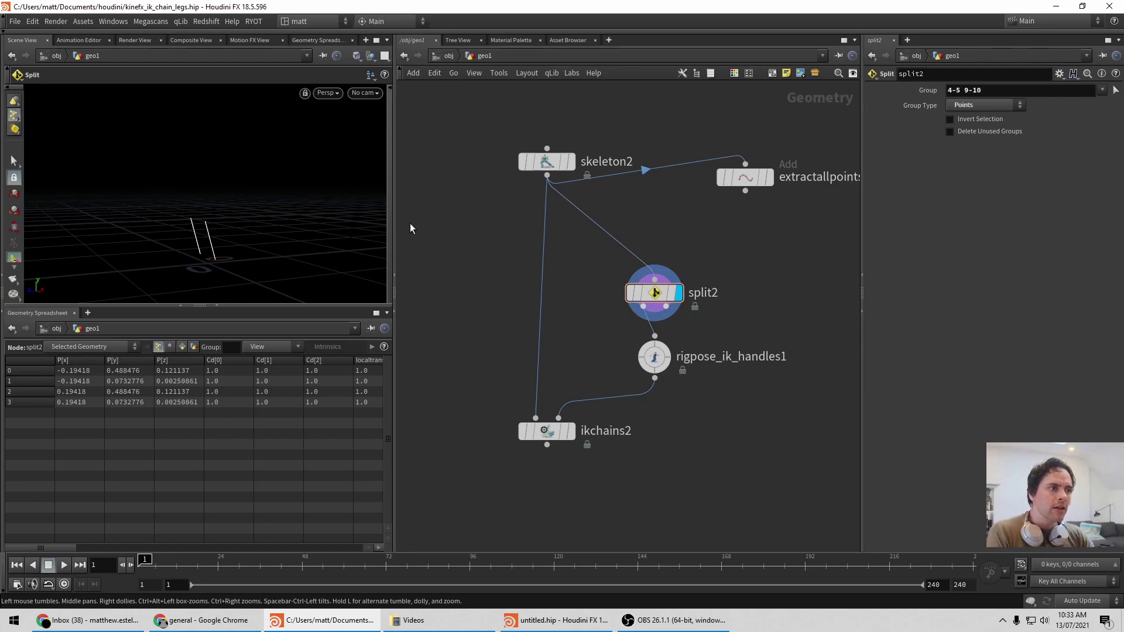
In rigpose_ik_handles1, reposition l_knee to about -0.365, -0.065, 0.309 and l_ankle to about -0.032, -0.047, 0.155
{"action": "mouse_move", "coordinate": [653, 355]}
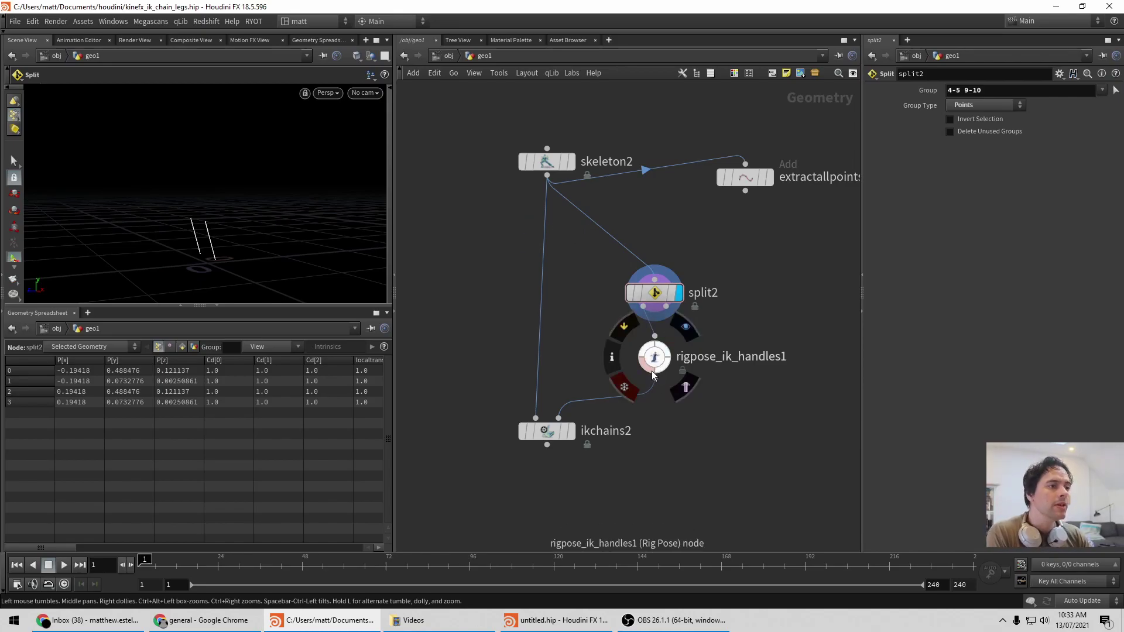
{"action": "left_click", "coordinate": [654, 369]}
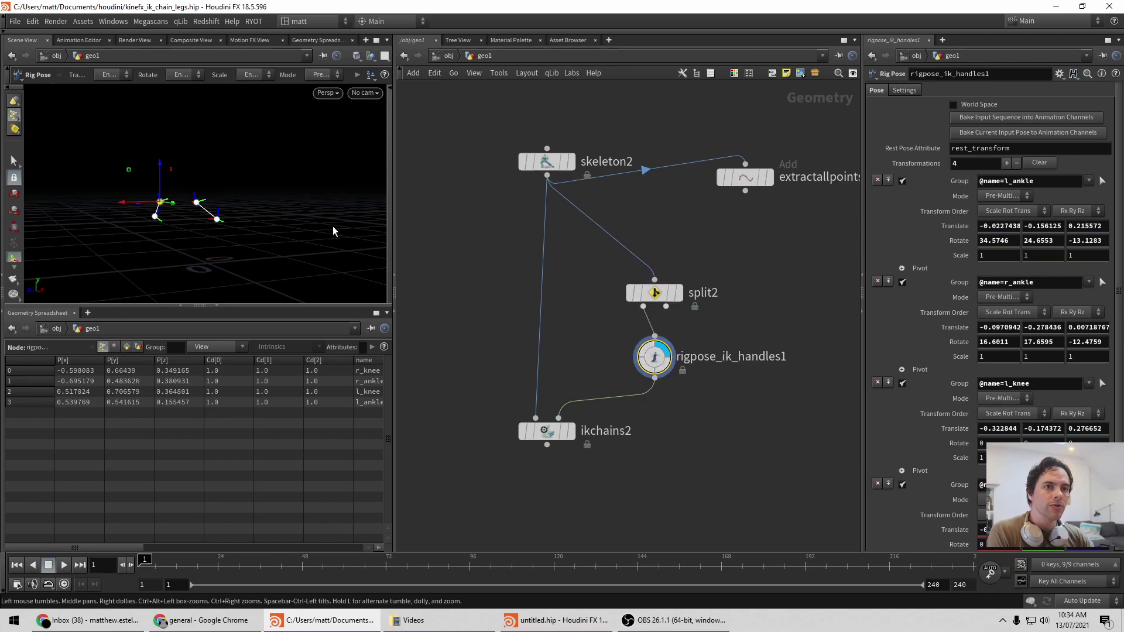
{"action": "left_click_drag", "start_coordinate": [216, 222], "coordinate": [207, 197]}
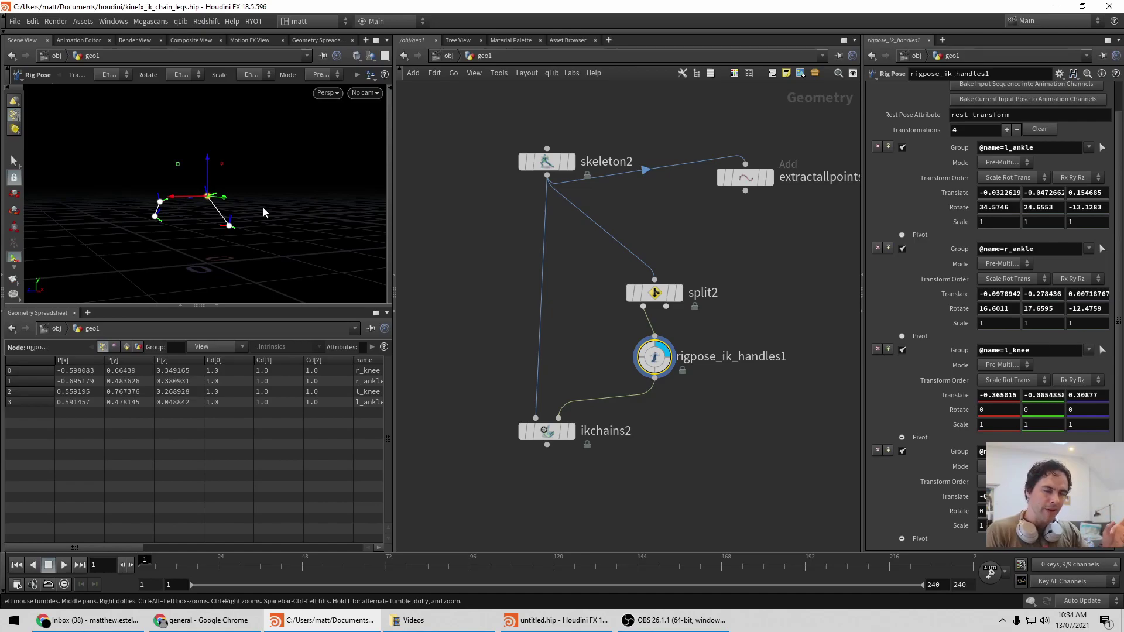
Place the extractallpoints2 node closer to skeleton2 and display its output to compare with the full skeleton
{"action": "left_click", "coordinate": [673, 230]}
{"action": "left_click", "coordinate": [679, 293]}
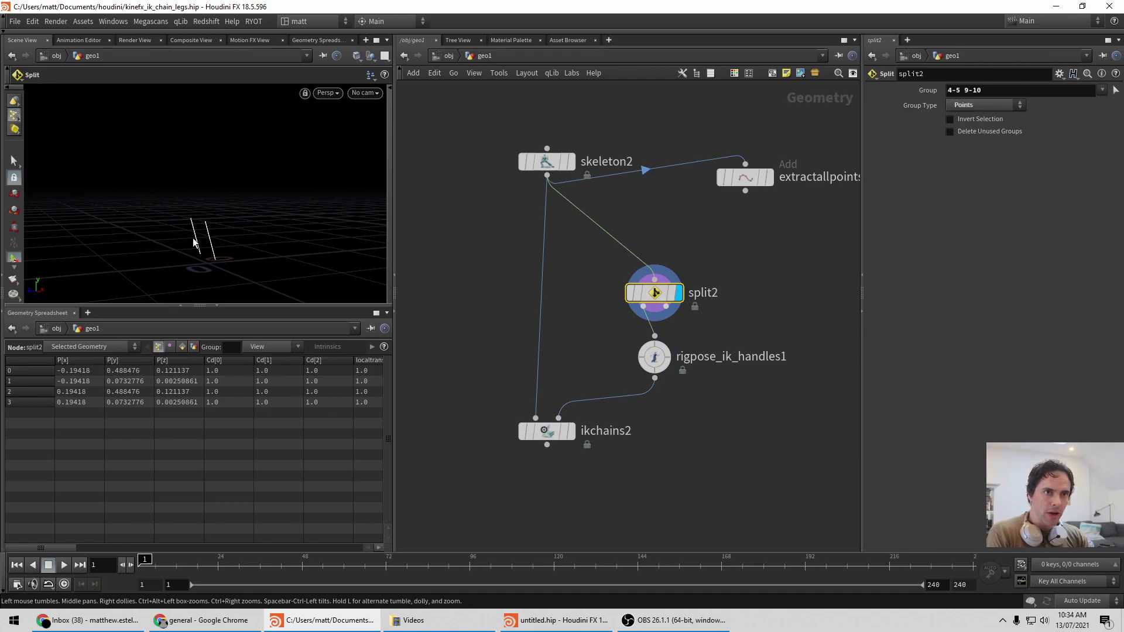
{"action": "left_click_drag", "start_coordinate": [736, 184], "coordinate": [668, 210]}
{"action": "left_click", "coordinate": [547, 162]}
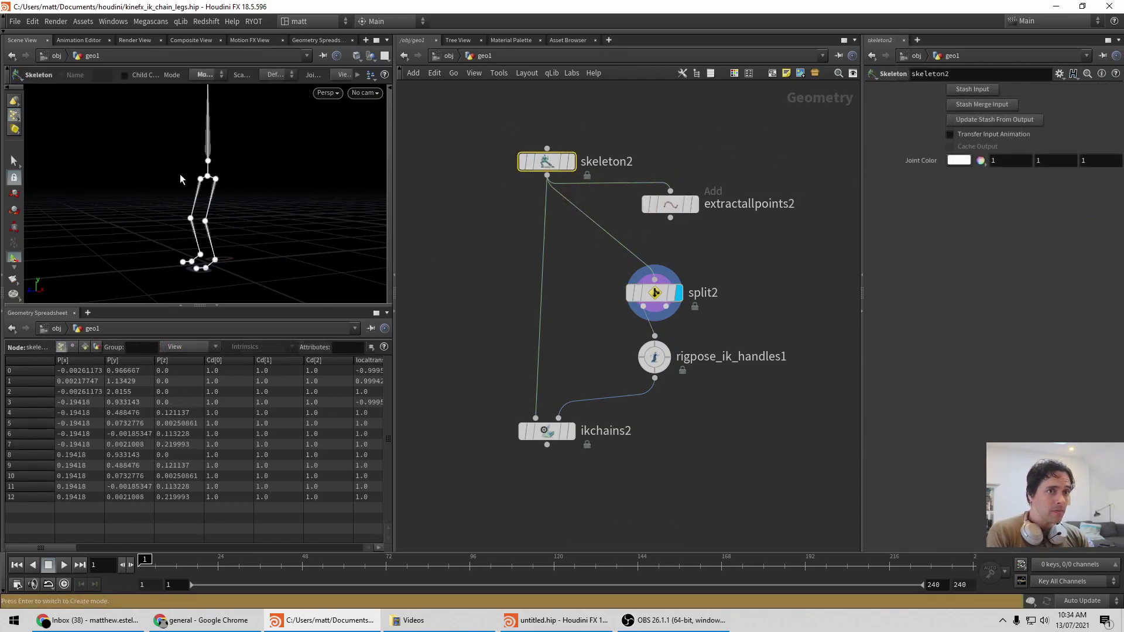
{"action": "left_click", "coordinate": [670, 204]}
{"action": "left_click", "coordinate": [693, 204]}
{"action": "left_click_drag", "start_coordinate": [188, 174], "coordinate": [246, 199], "text": "alt"}
{"action": "middle_click_drag", "start_coordinate": [762, 240], "coordinate": [712, 250]}
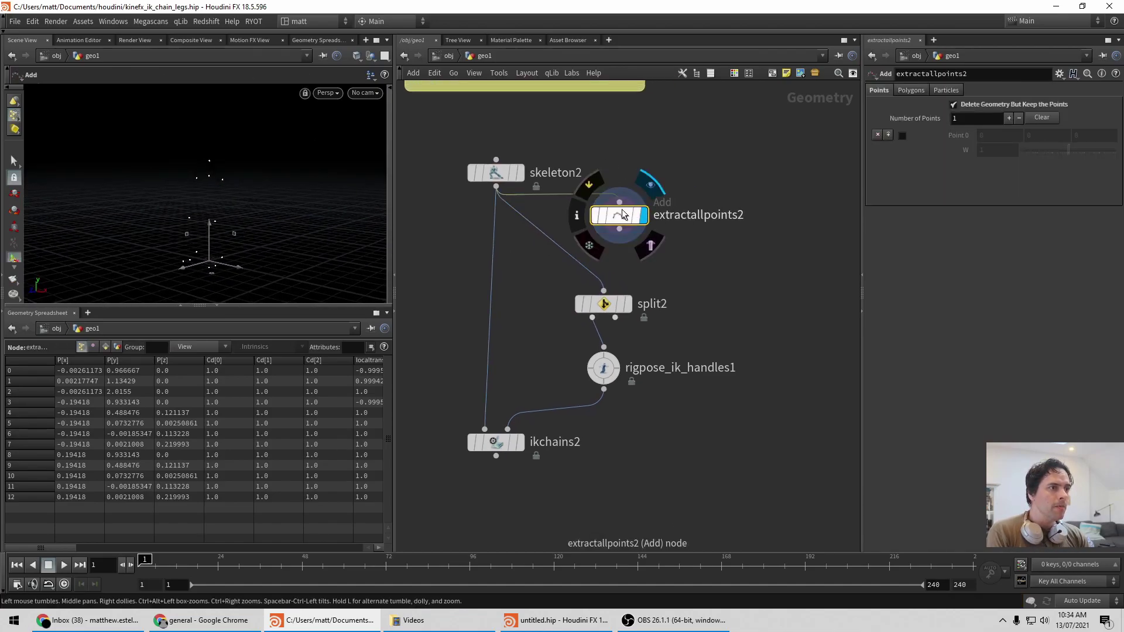
Create a displayed Add node fed by skeleton2, with Delete Geometry But Keep the Points enabled
{"action": "key", "text": "Tab"}
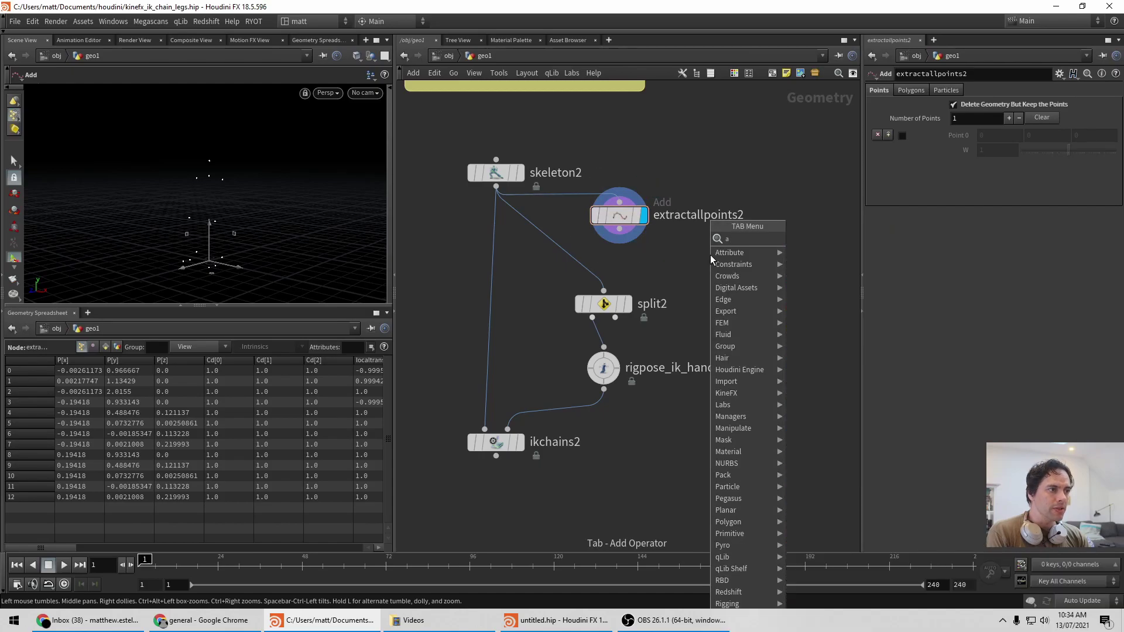
{"action": "type", "text": "add"}
{"action": "key", "text": "Return"}
{"action": "left_click", "coordinate": [737, 265]}
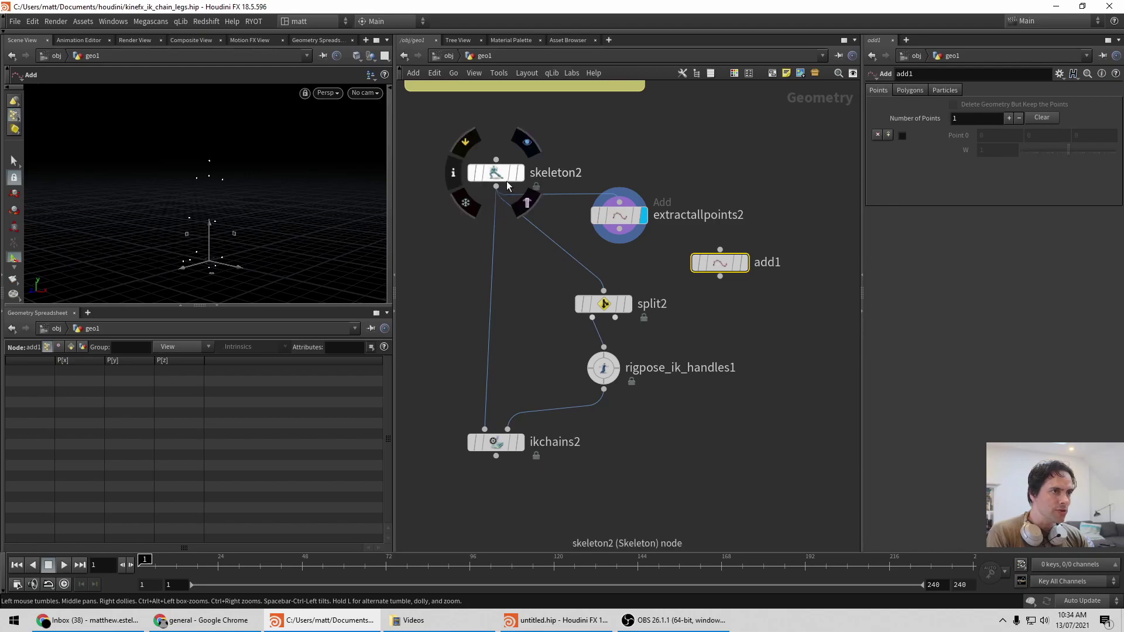
{"action": "left_click_drag", "start_coordinate": [495, 187], "coordinate": [720, 249]}
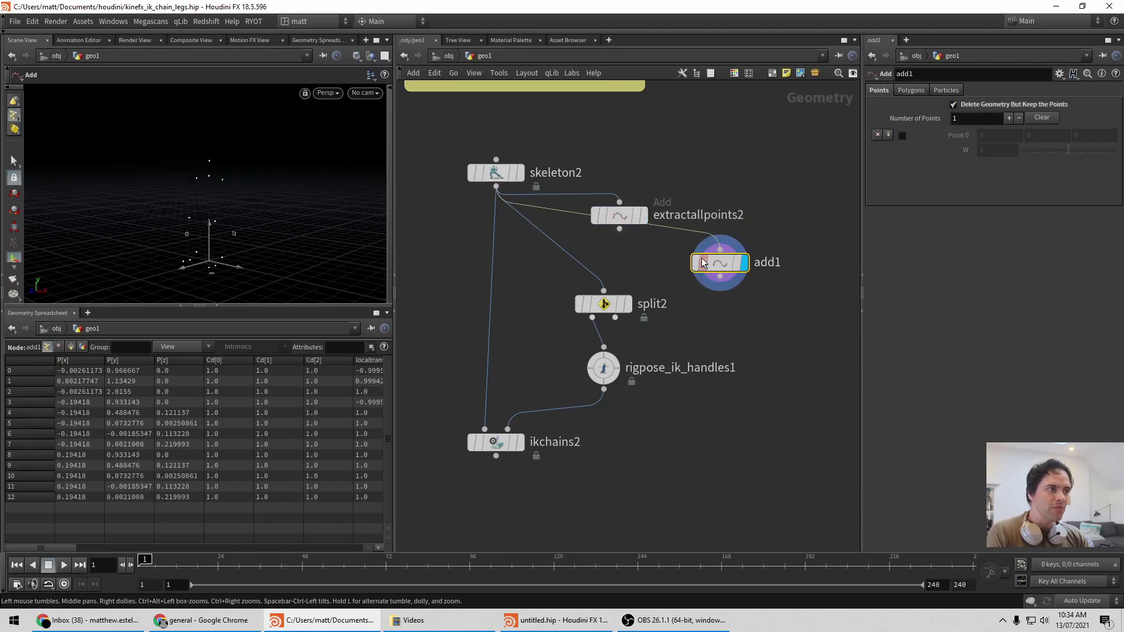
Delete the add1 node from the skeleton2 network
{"action": "key", "text": "Delete"}
Try out a separate Extract All Points node beside extractallpoints2, and remove it again
{"action": "key", "text": "Tab"}
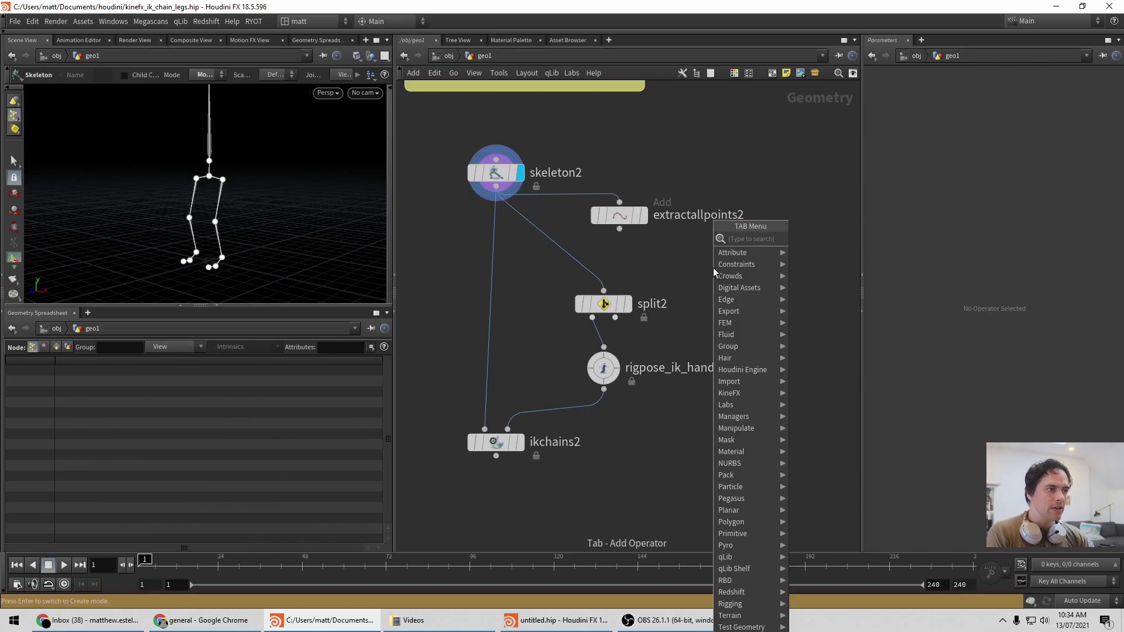
{"action": "type", "text": "exxtraa"}
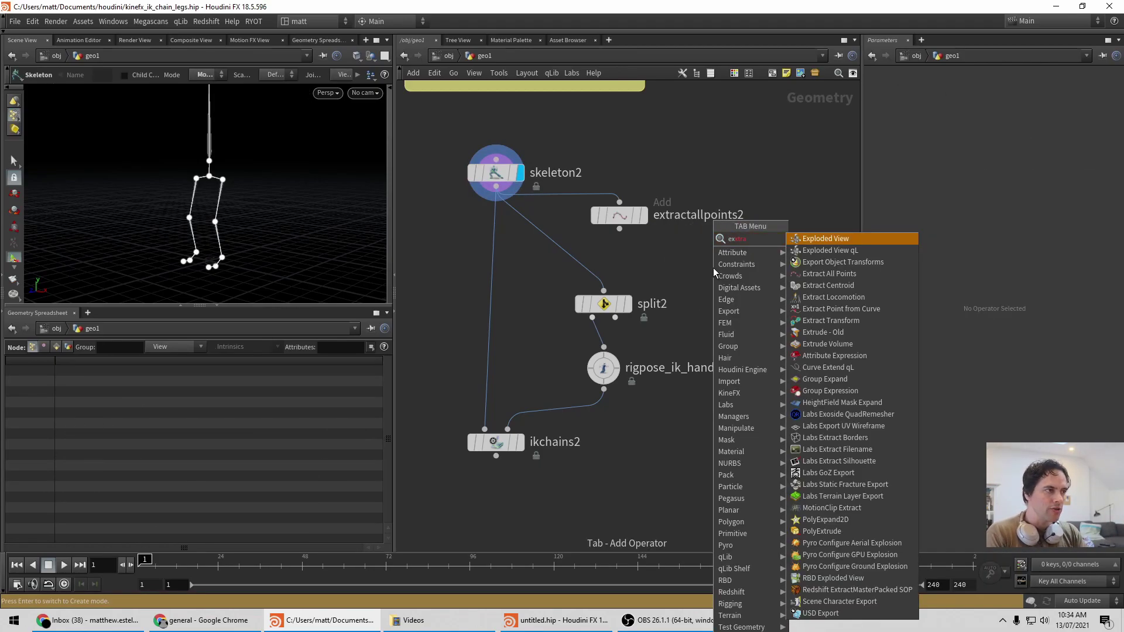
{"action": "key", "text": "BackSpace"}
{"action": "key", "text": "BackSpace"}
{"action": "key", "text": "BackSpace"}
{"action": "key", "text": "BackSpace"}
{"action": "type", "text": "tra"}
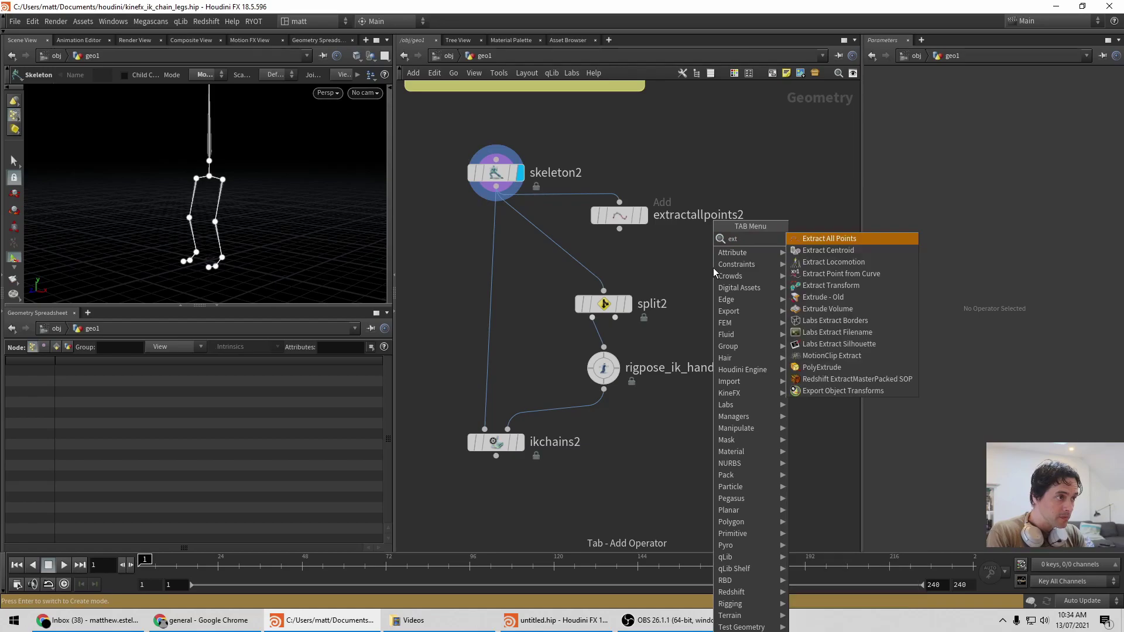
{"action": "key", "text": "Return"}
{"action": "left_click", "coordinate": [713, 268]}
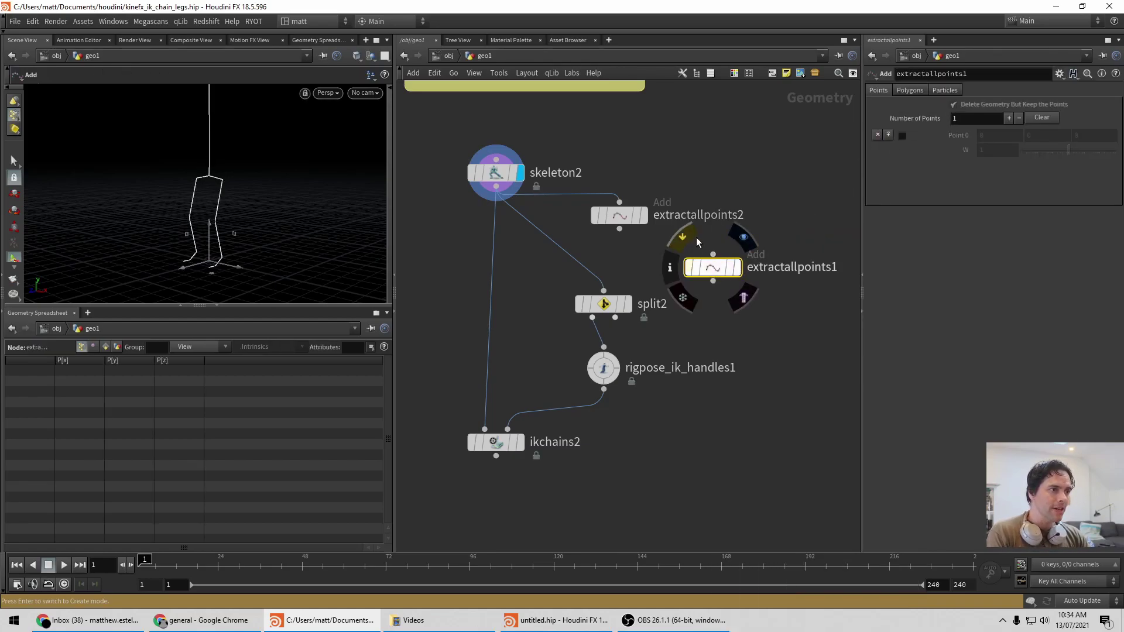
{"action": "key", "text": "Delete"}
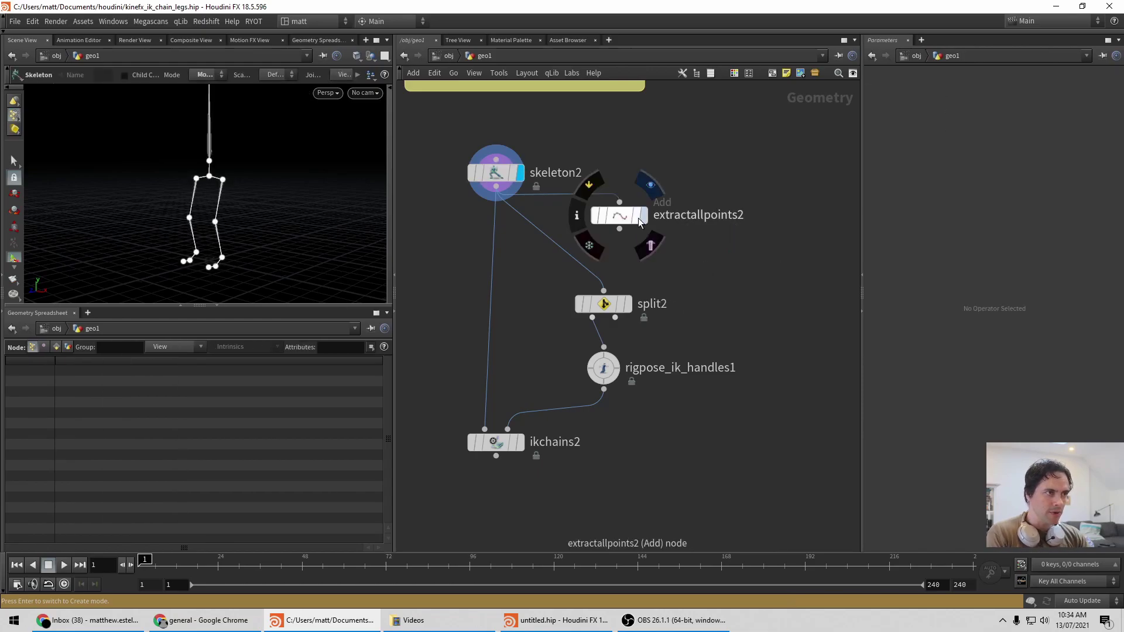
Insert extractallpoints2 into the wire between skeleton2 and split2, and display split2
{"action": "left_click_drag", "start_coordinate": [619, 217], "coordinate": [596, 304]}
{"action": "left_click", "coordinate": [596, 304]}
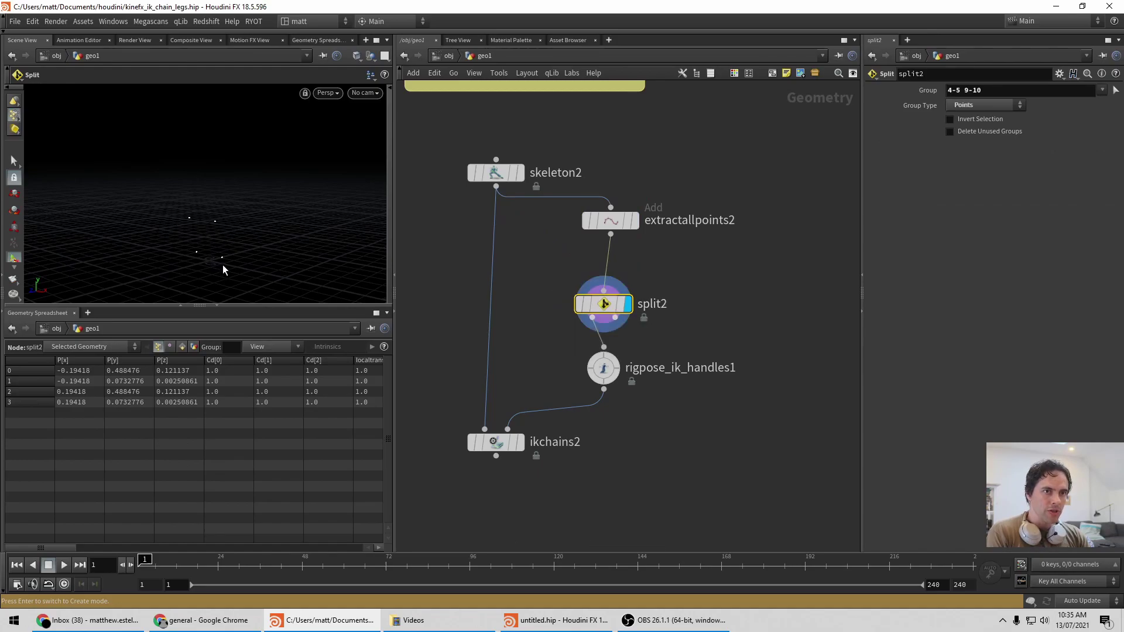
In rigpose_ik_handles1, move l_ankle to about -0.080, -0.016, 0.185 and l_knee to about -0.333, -0.086, 0.333
{"action": "left_click", "coordinate": [605, 370]}
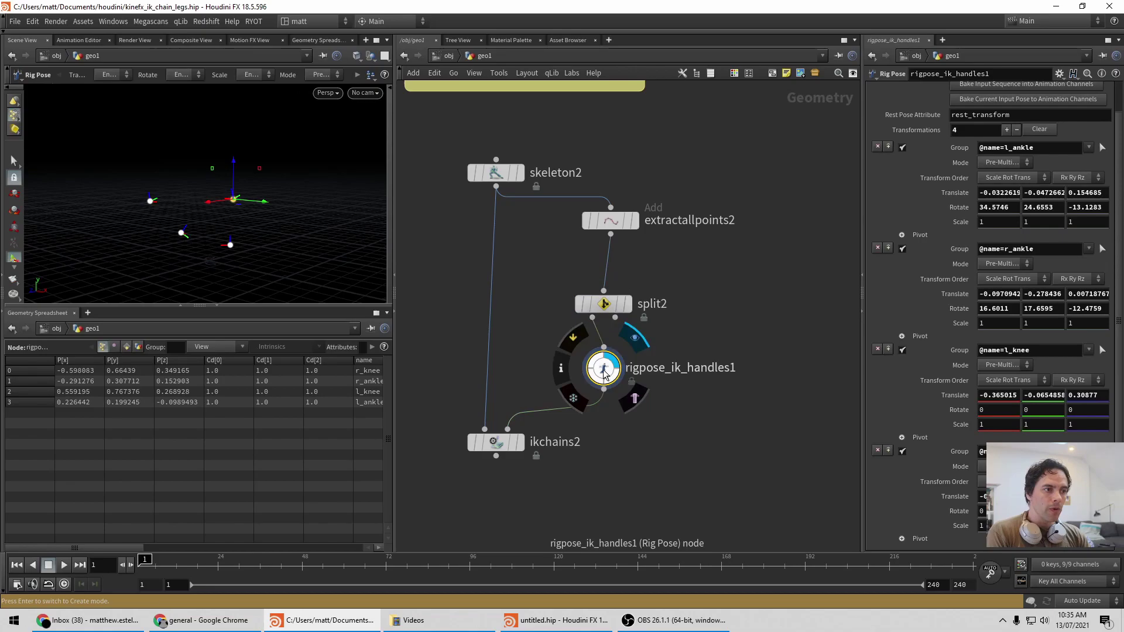
{"action": "left_click", "coordinate": [230, 244]}
{"action": "left_click_drag", "start_coordinate": [231, 245], "coordinate": [236, 248]}
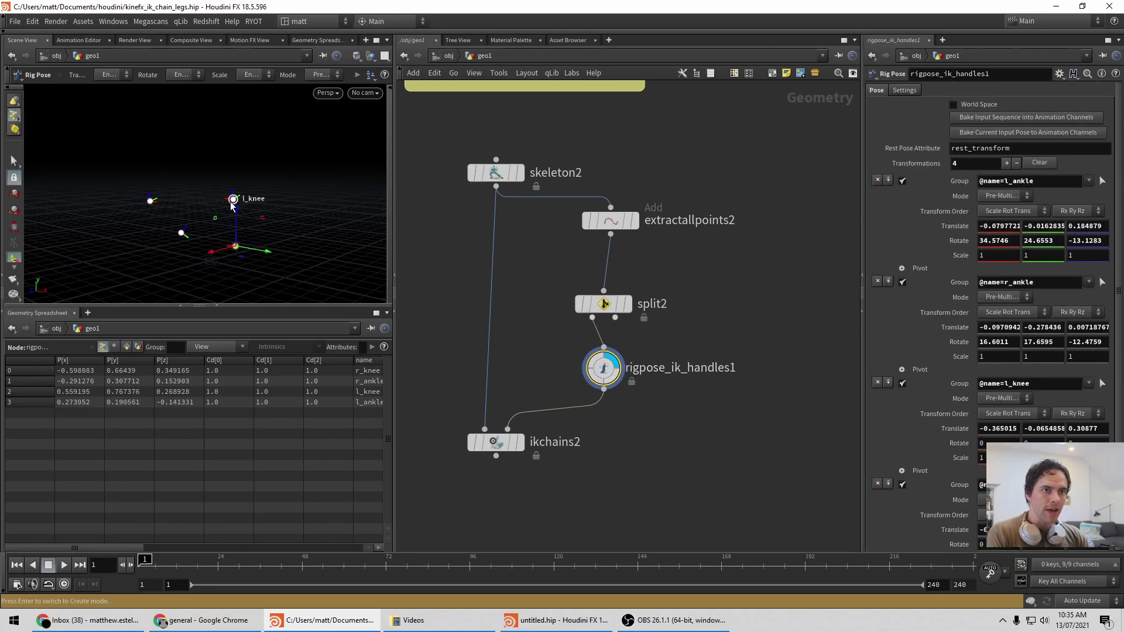
{"action": "left_click_drag", "start_coordinate": [233, 204], "coordinate": [261, 212]}
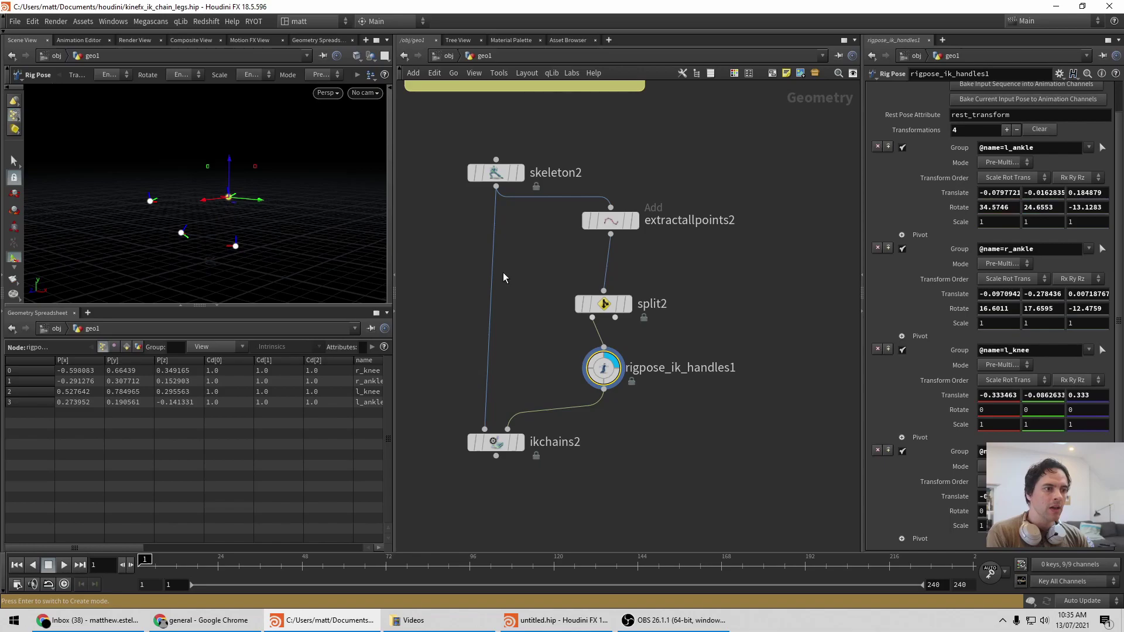
Display the ikchains2 result with rigpose_ik_handles1 selected, so its handles overlay the posed legs
{"action": "left_click", "coordinate": [496, 444]}
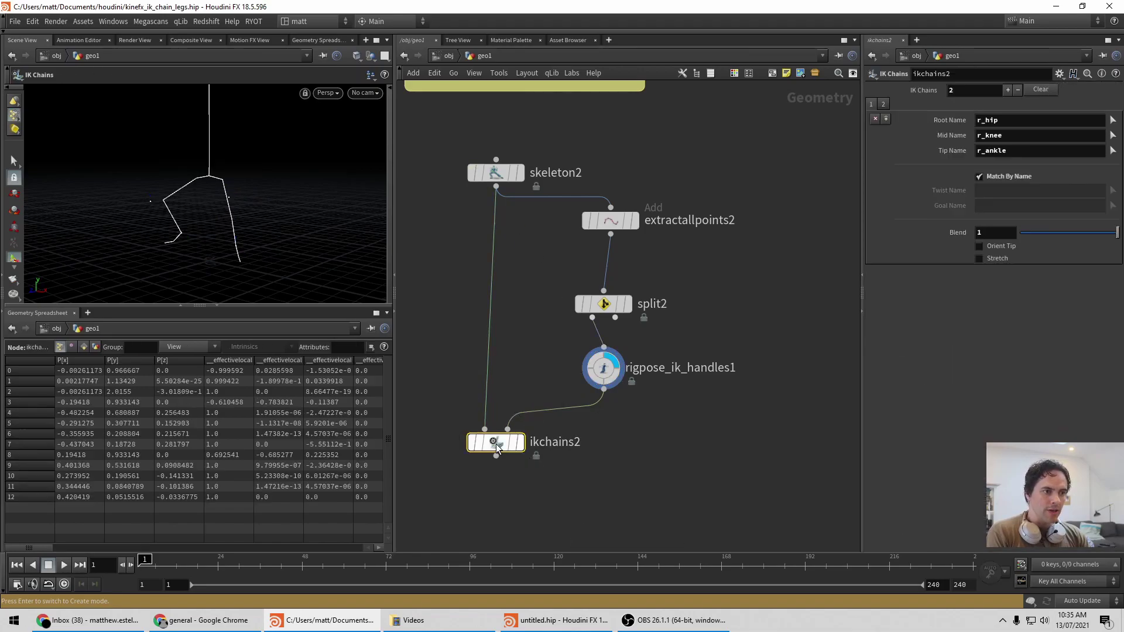
{"action": "left_click", "coordinate": [606, 364]}
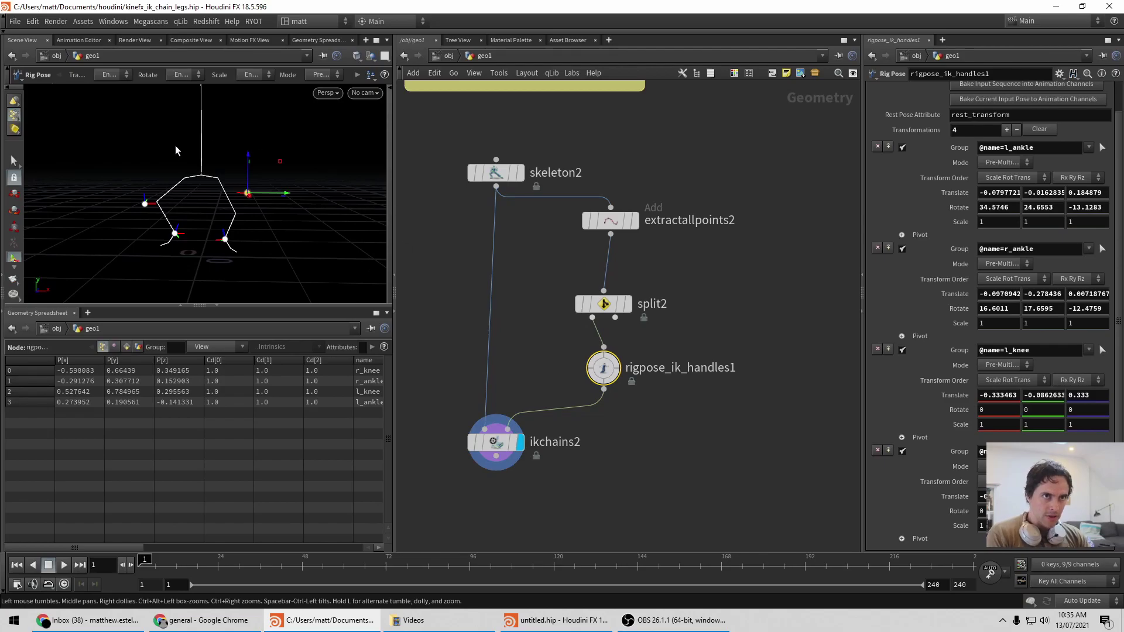
{"action": "key", "text": "space"}
{"action": "left_click_drag", "start_coordinate": [174, 145], "coordinate": [205, 220]}
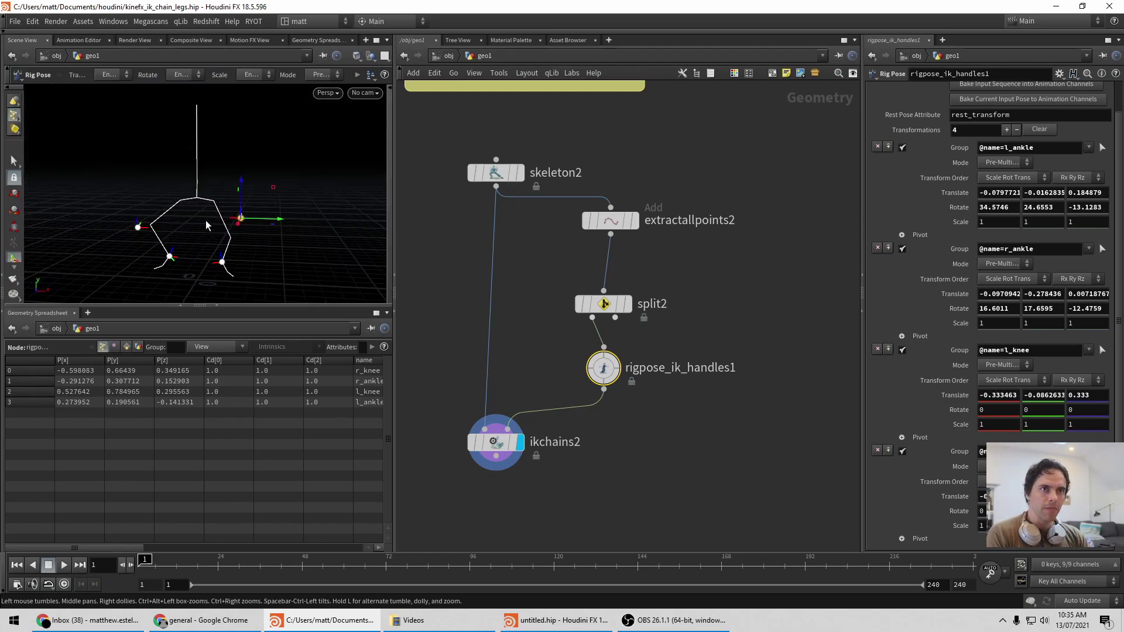
{"action": "left_click", "coordinate": [494, 443]}
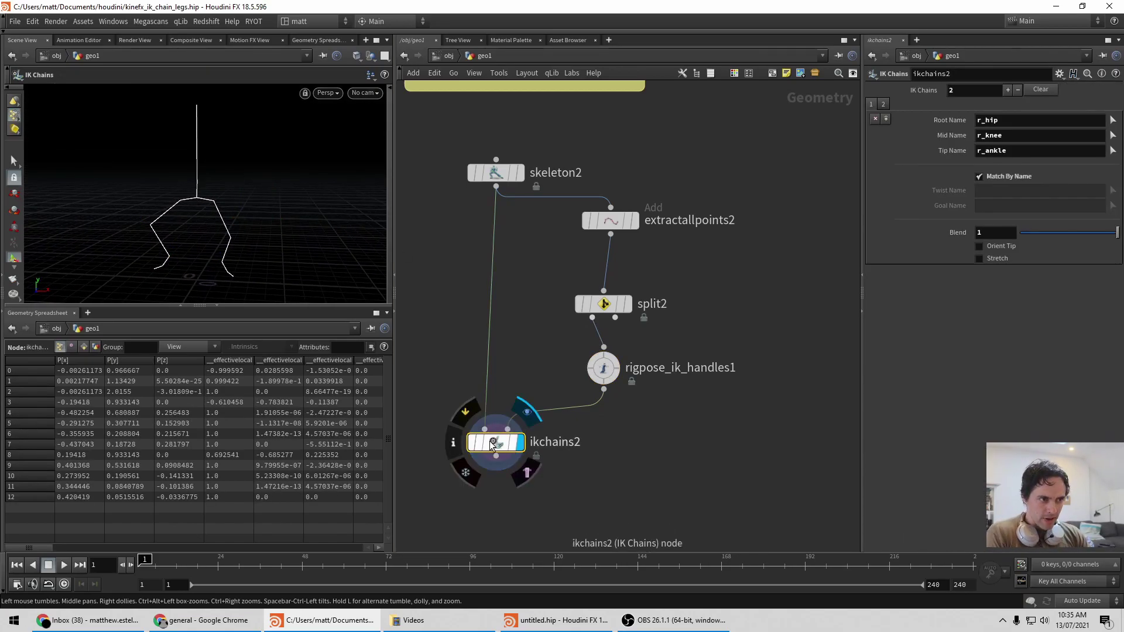
{"action": "left_click", "coordinate": [603, 368]}
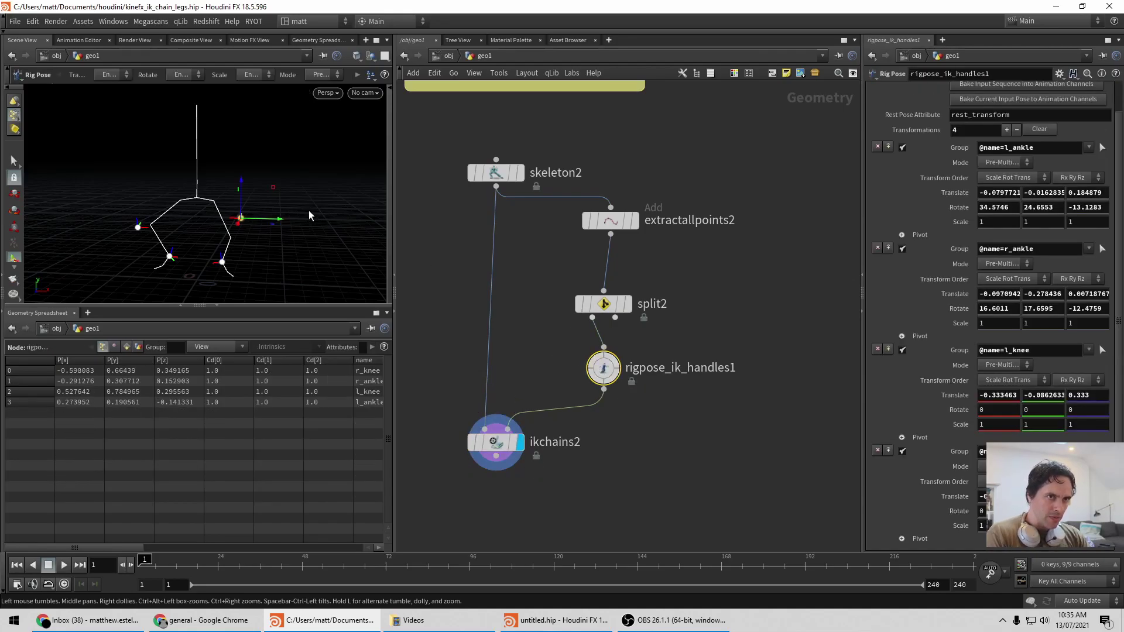
Reposition the r_ankle handle to a translate of about -0.299, -0.210, -0.053, and r_knee to point position about -0.645, 0.892, 0.359
{"action": "left_click_drag", "start_coordinate": [157, 258], "coordinate": [130, 228], "text": "alt"}
{"action": "left_click", "coordinate": [167, 258]}
{"action": "left_click", "coordinate": [139, 229]}
{"action": "left_click_drag", "start_coordinate": [130, 227], "coordinate": [194, 230], "text": "alt"}
{"action": "left_click", "coordinate": [215, 226]}
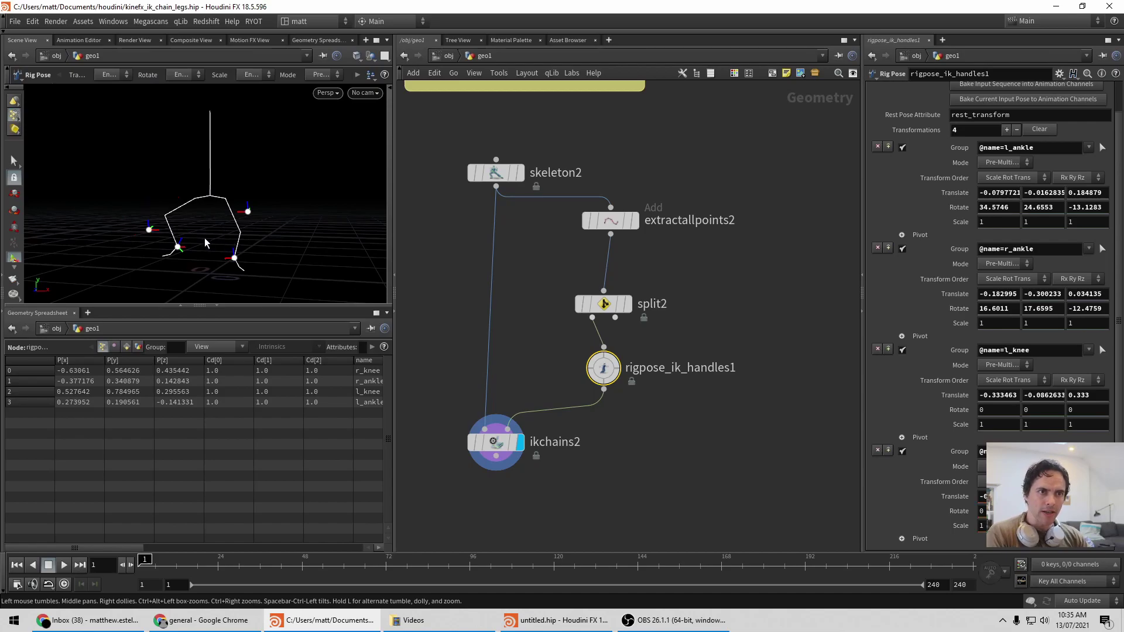
{"action": "middle_click_drag", "start_coordinate": [203, 236], "coordinate": [210, 239], "text": "alt"}
{"action": "left_click_drag", "start_coordinate": [209, 239], "coordinate": [182, 247]}
{"action": "key", "text": "Return"}
{"action": "left_click", "coordinate": [191, 236]}
{"action": "left_click", "coordinate": [167, 206]}
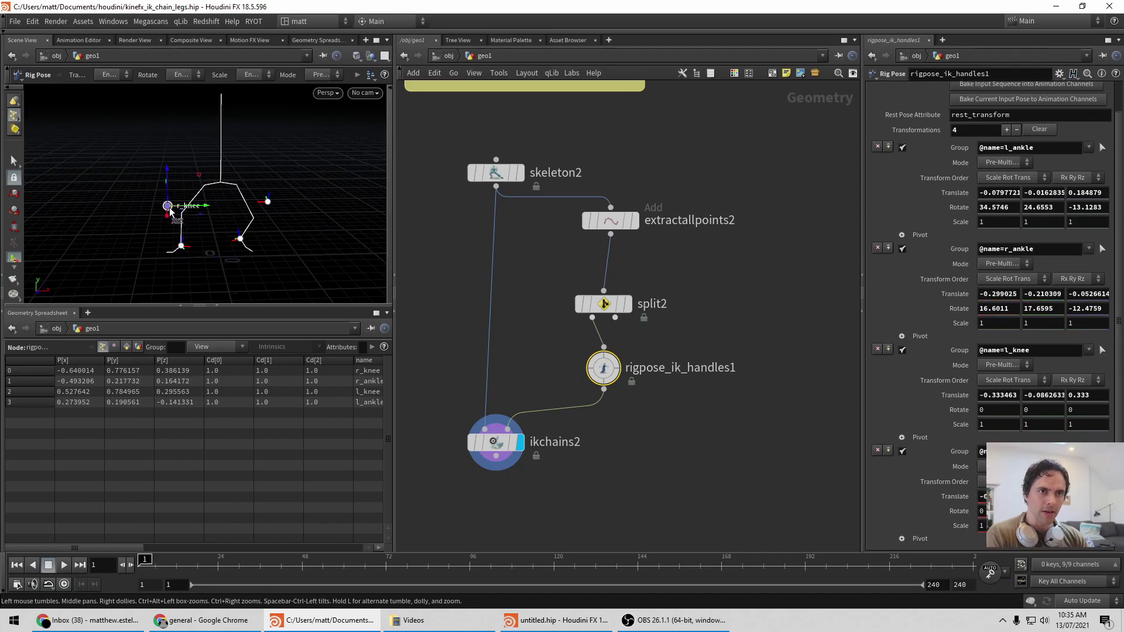
{"action": "left_click_drag", "start_coordinate": [168, 207], "coordinate": [167, 196]}
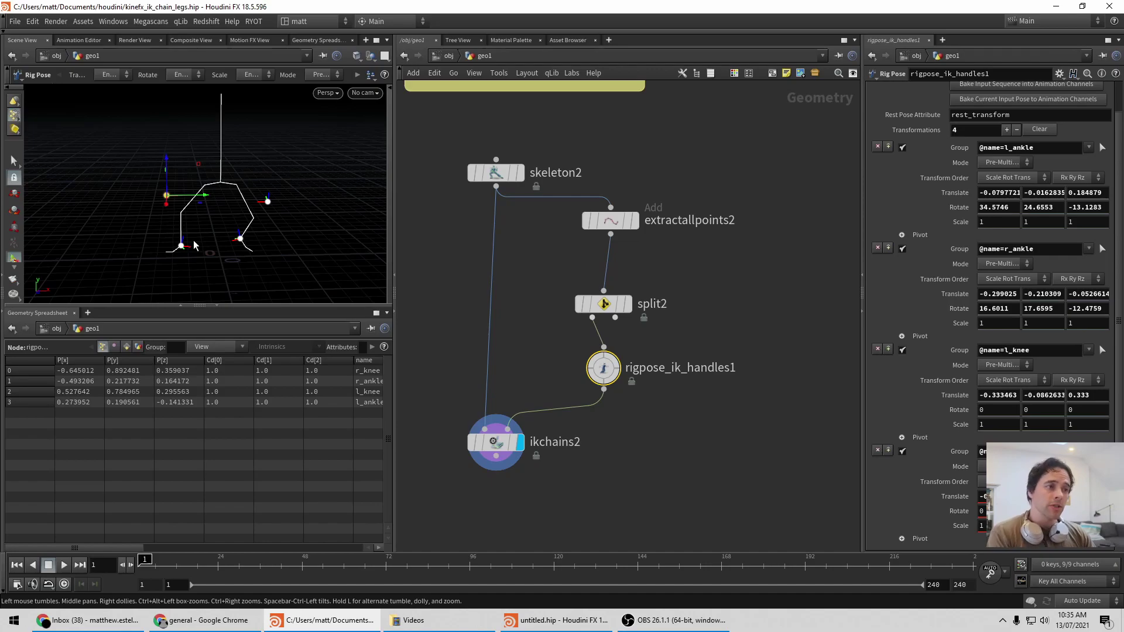
In the third setup, examine the outputs of skeleton3, extractallpoints3, split3 and the reparent joints node that parents the knees to the ankles
{"action": "middle_click_drag", "start_coordinate": [759, 286], "coordinate": [554, 288]}
{"action": "middle_click_drag", "start_coordinate": [754, 262], "coordinate": [468, 225]}
{"action": "left_click", "coordinate": [554, 141]}
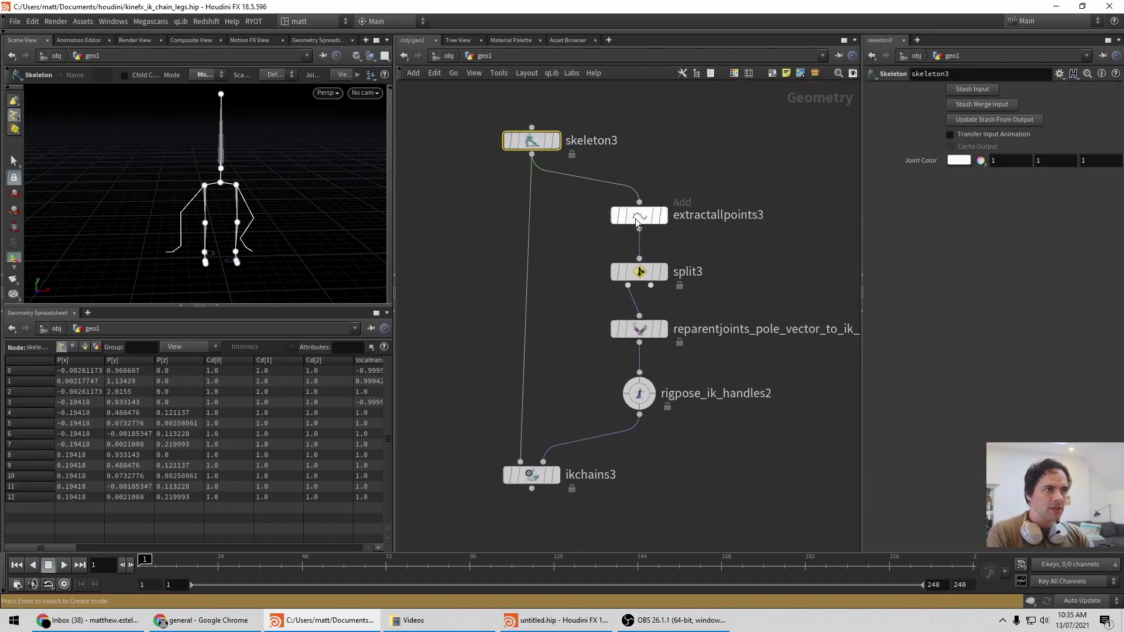
{"action": "left_click", "coordinate": [663, 216]}
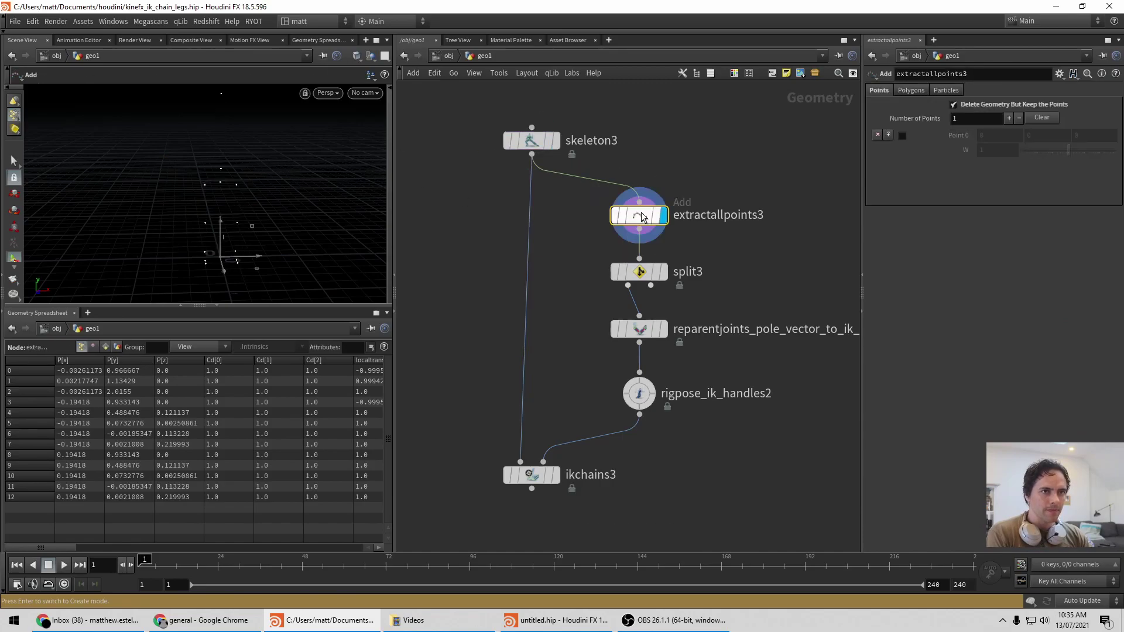
{"action": "left_click", "coordinate": [662, 271]}
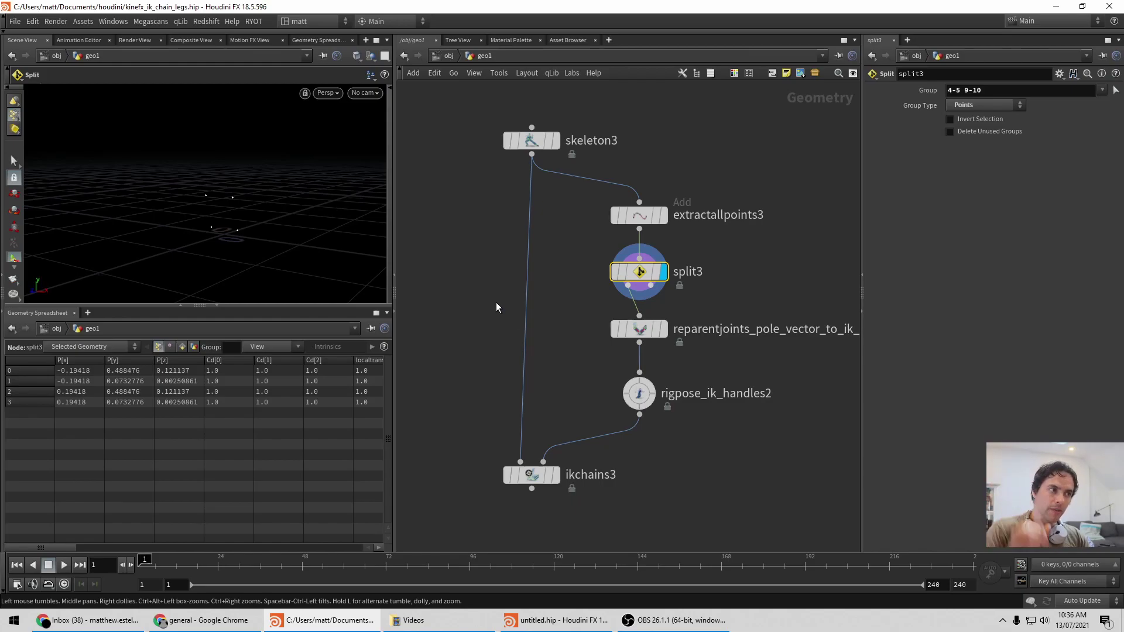
{"action": "middle_click_drag", "start_coordinate": [678, 285], "coordinate": [591, 254]}
{"action": "mouse_move", "coordinate": [651, 330]}
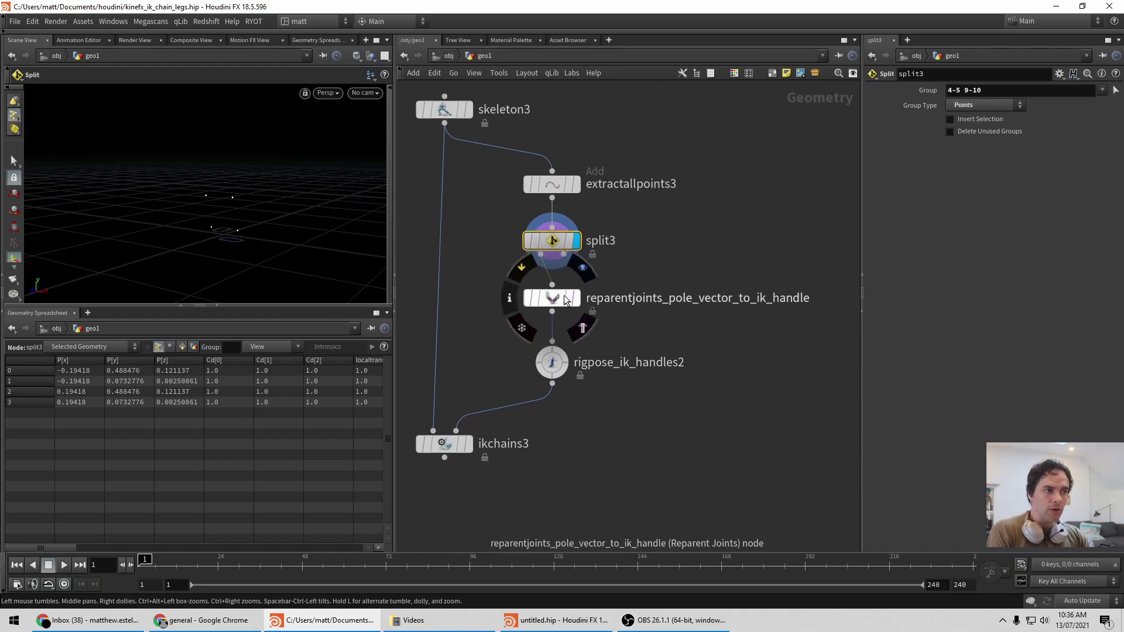
{"action": "left_click", "coordinate": [556, 301]}
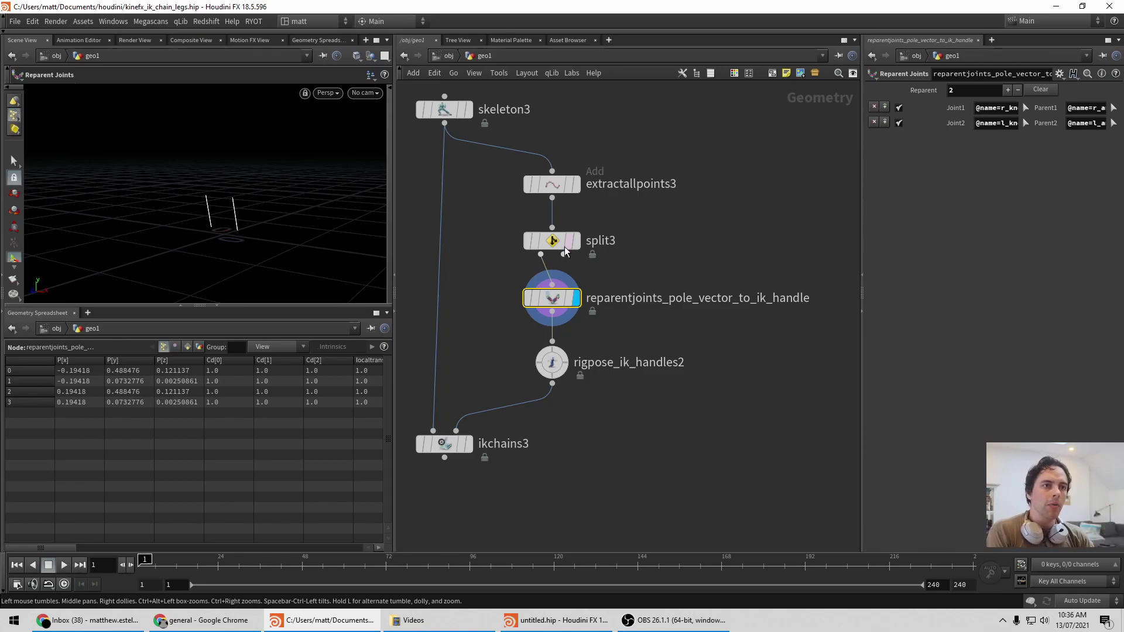
Display rigpose_ik_handles2 and remove all of its existing transformations
{"action": "left_click", "coordinate": [555, 370]}
{"action": "key", "text": "r"}
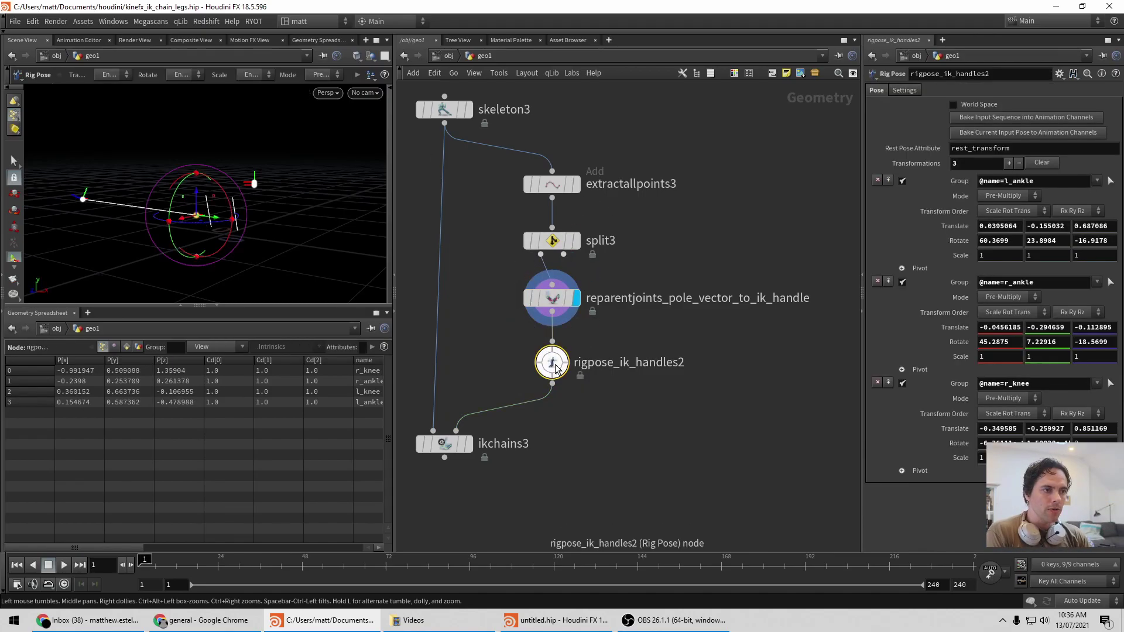
{"action": "left_click_drag", "start_coordinate": [273, 238], "coordinate": [288, 202], "text": "alt"}
{"action": "key", "text": "Return"}
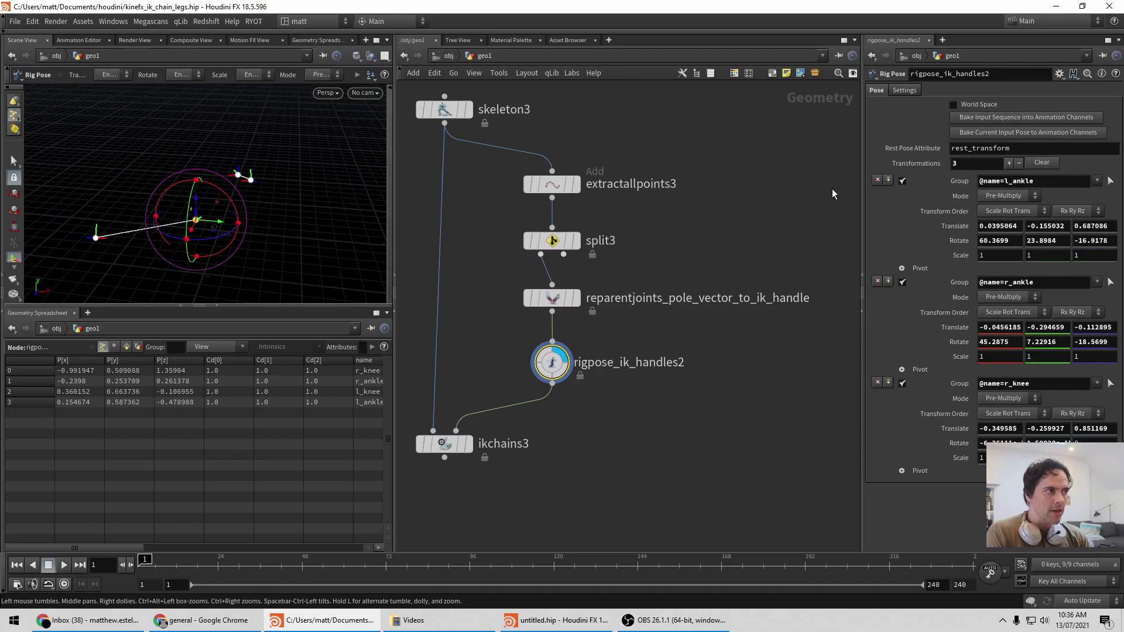
{"action": "left_click", "coordinate": [878, 180]}
{"action": "left_click", "coordinate": [877, 181]}
{"action": "left_click", "coordinate": [877, 181]}
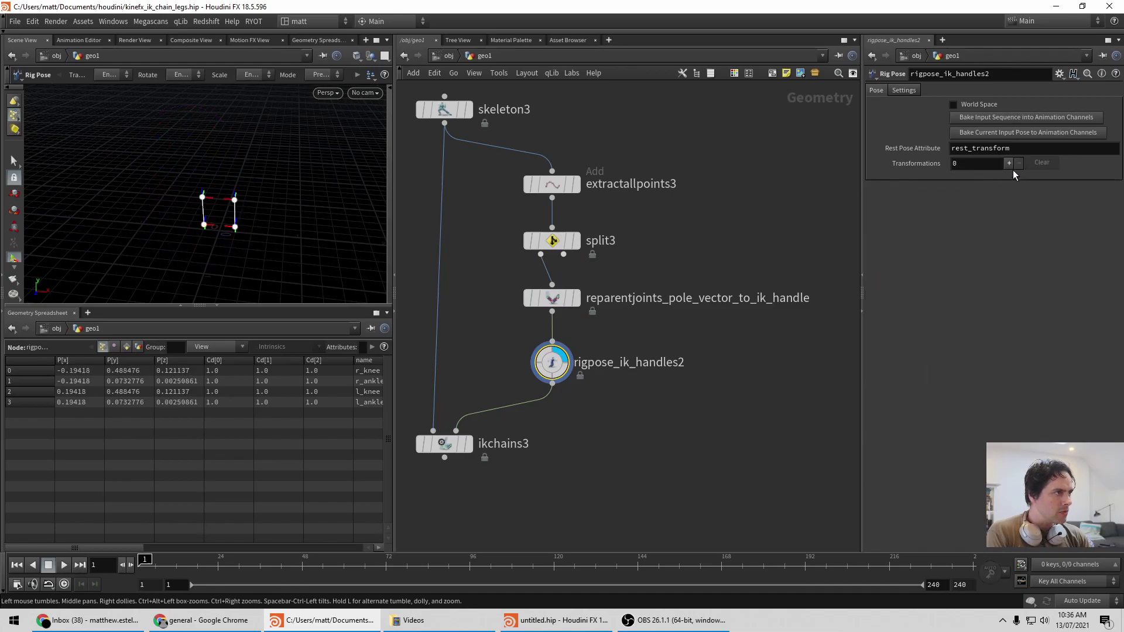
Translate r_ankle to about -0.202, -0.076, -0.216 in rigpose_ik_handles2, and display the ikchains3 result
{"action": "left_click", "coordinate": [202, 226]}
{"action": "mouse_move", "coordinate": [220, 255]}
{"action": "left_mouse_down", "text": "alt"}
{"action": "mouse_move", "coordinate": [225, 249]}
{"action": "mouse_move", "coordinate": [195, 227]}
{"action": "mouse_move", "coordinate": [211, 241]}
{"action": "left_mouse_up", "text": "alt"}
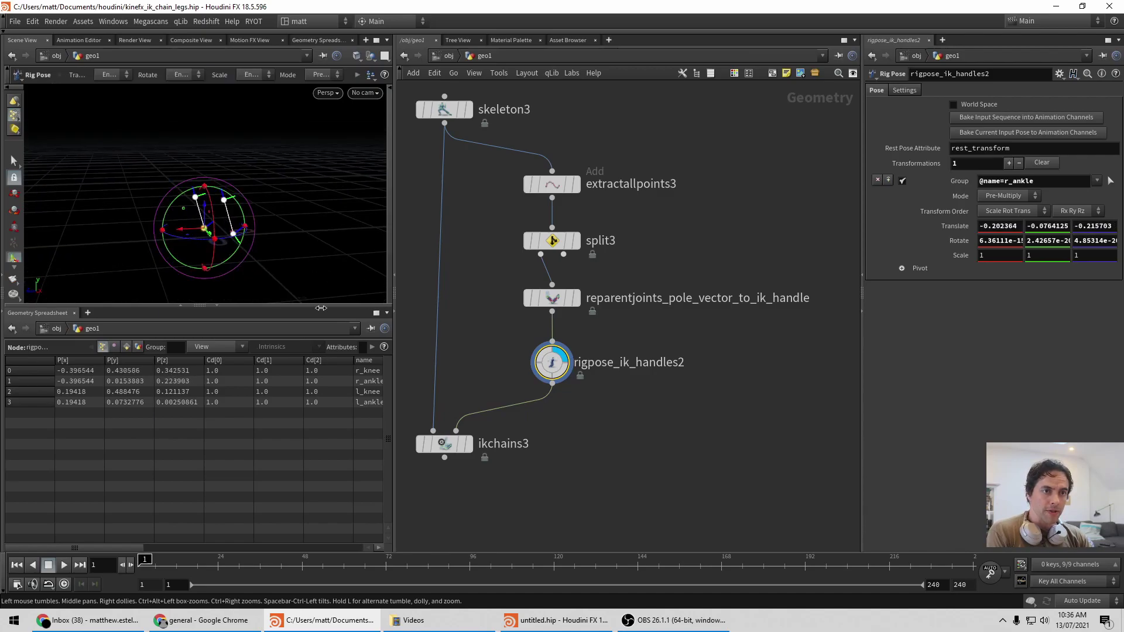
{"action": "left_click", "coordinate": [441, 446]}
{"action": "key", "text": "r"}
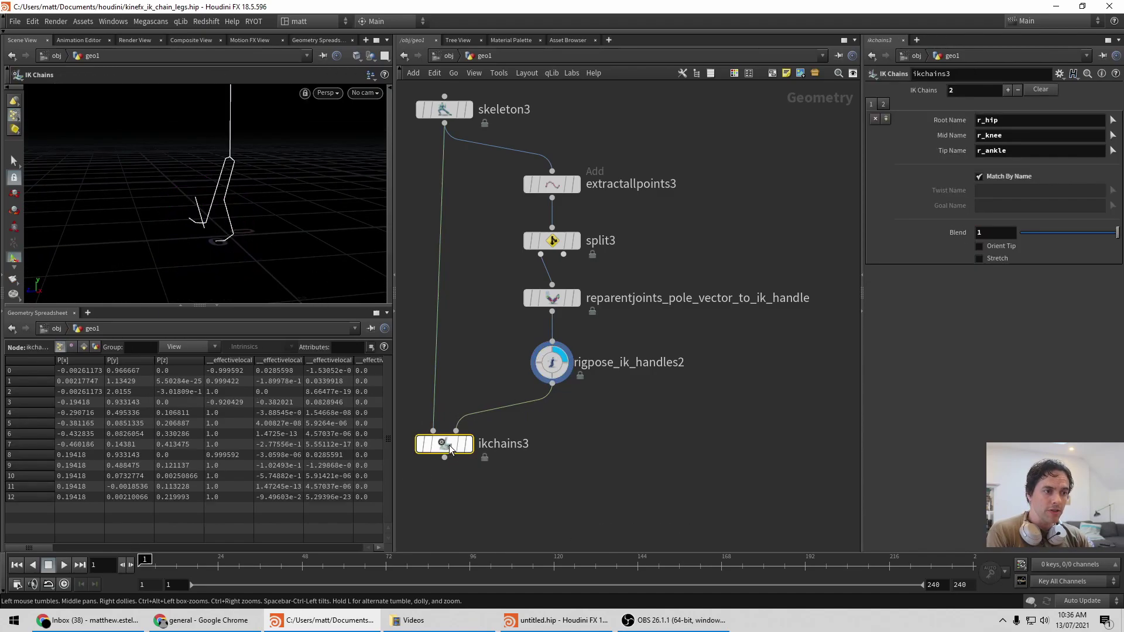
{"action": "left_click_drag", "start_coordinate": [265, 251], "coordinate": [202, 225], "text": "alt"}
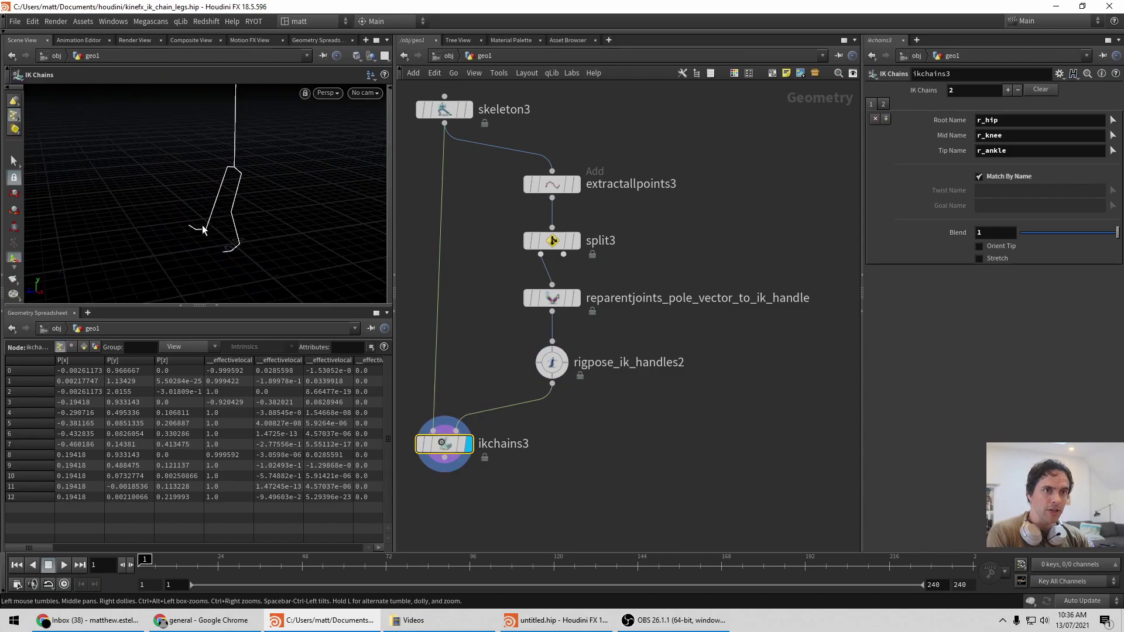
In rigpose_ik_handles2, move r_ankle to about -0.151, -0.319, -0.026 and rotate it to about 11.7, 38.1, -14.8
{"action": "left_click", "coordinate": [552, 363]}
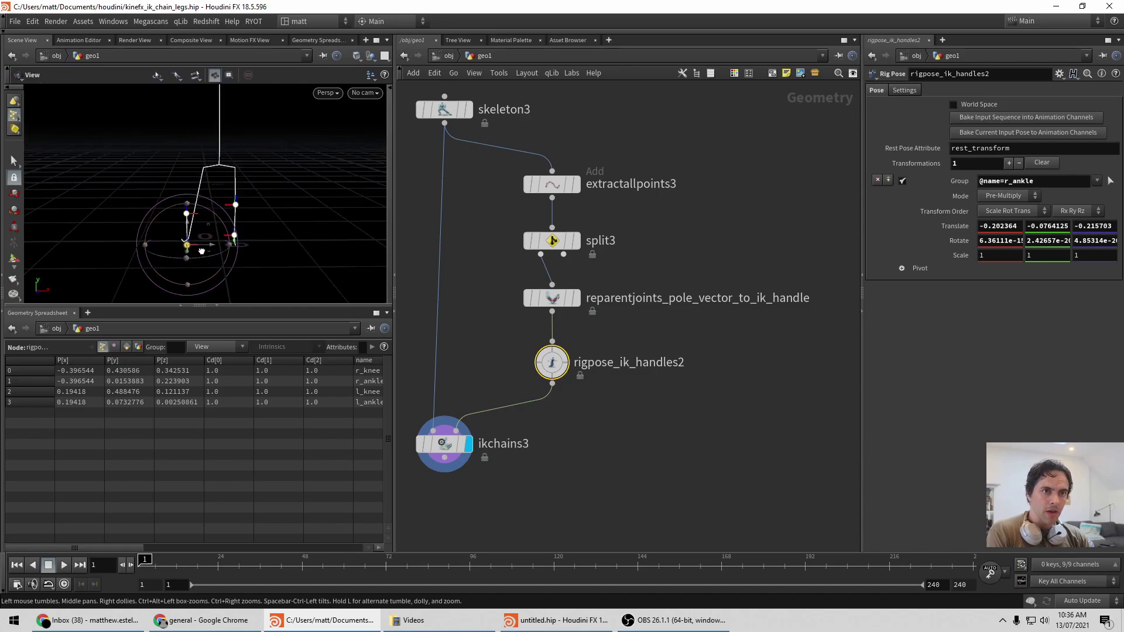
{"action": "key", "text": "Return"}
{"action": "left_click_drag", "start_coordinate": [201, 251], "coordinate": [174, 256]}
{"action": "left_click_drag", "start_coordinate": [223, 261], "coordinate": [202, 218], "text": "alt"}
{"action": "mouse_move", "coordinate": [203, 219]}
{"action": "left_mouse_down", "text": "alt"}
{"action": "mouse_move", "coordinate": [215, 247]}
{"action": "mouse_move", "coordinate": [218, 234]}
{"action": "left_mouse_up", "text": "alt"}
{"action": "mouse_move", "coordinate": [217, 239]}
{"action": "left_mouse_down", "text": "alt"}
{"action": "mouse_move", "coordinate": [191, 284]}
{"action": "mouse_move", "coordinate": [223, 253]}
{"action": "left_mouse_up", "text": "alt"}
Move the l_ankle handle to about -0.110, -0.161, 0.116 and rotate it to about 29.5, 40.9, -44.9
{"action": "left_click_drag", "start_coordinate": [163, 219], "coordinate": [277, 254], "text": "alt"}
{"action": "left_click", "coordinate": [217, 271]}
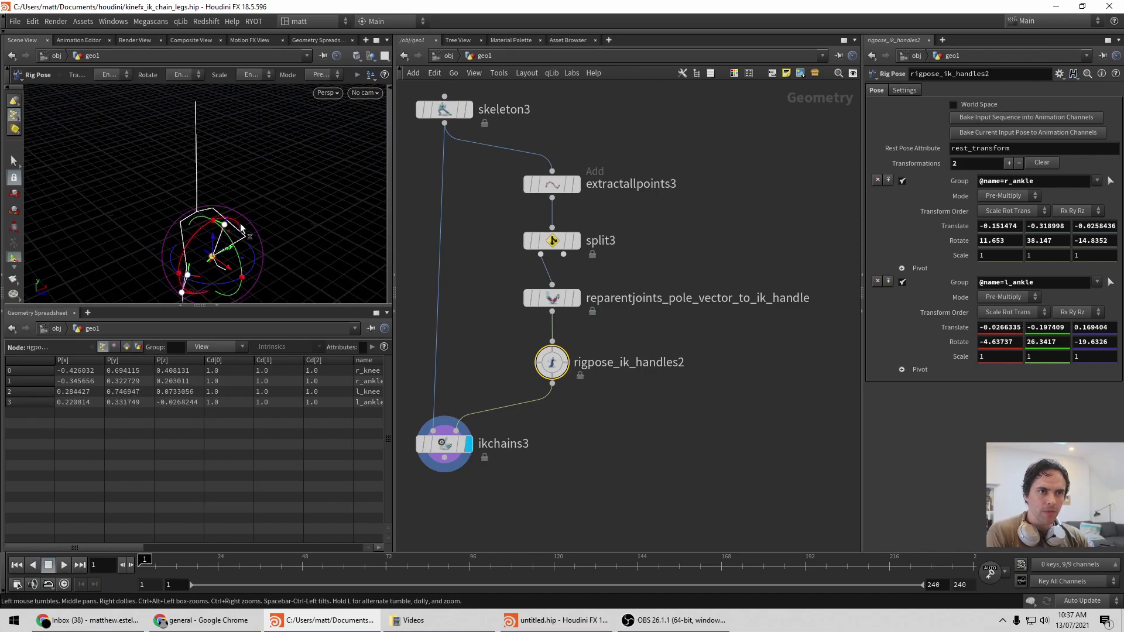
{"action": "left_click_drag", "start_coordinate": [236, 222], "coordinate": [247, 256], "text": "alt"}
{"action": "left_click_drag", "start_coordinate": [227, 200], "coordinate": [224, 197], "text": "alt"}
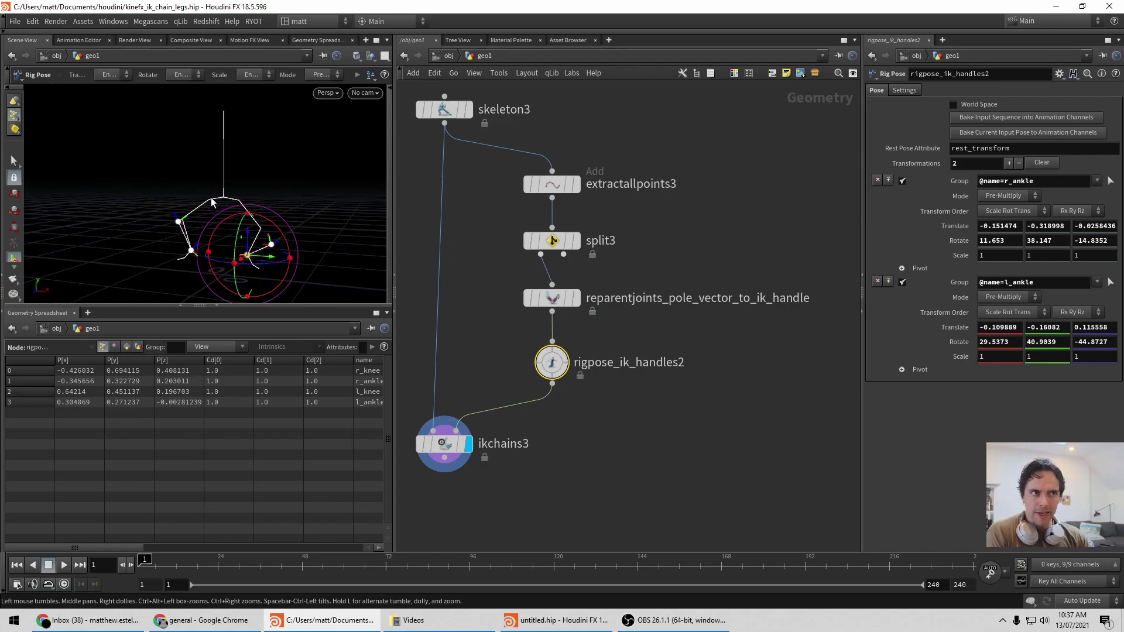
In the fourth setup, examine the outputs of extractallpoints4, split4 and the reparent joints node below it
{"action": "middle_click_drag", "start_coordinate": [808, 214], "coordinate": [411, 238]}
{"action": "scroll", "coordinate": [464, 228], "scroll_direction": "down", "scroll_amount": 1}
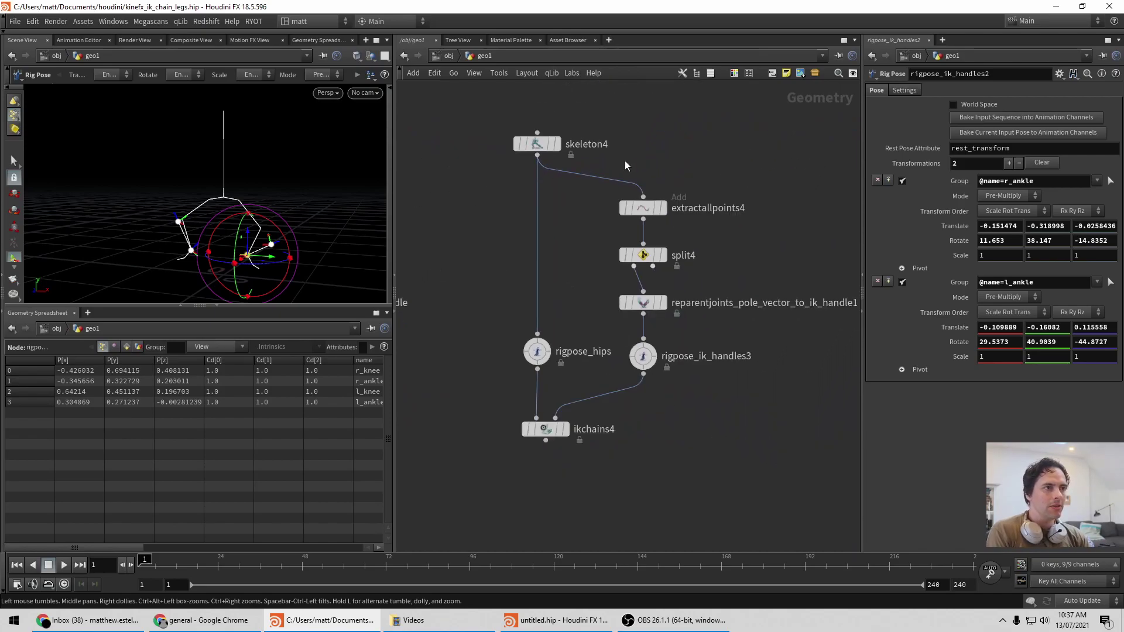
{"action": "left_click", "coordinate": [660, 208]}
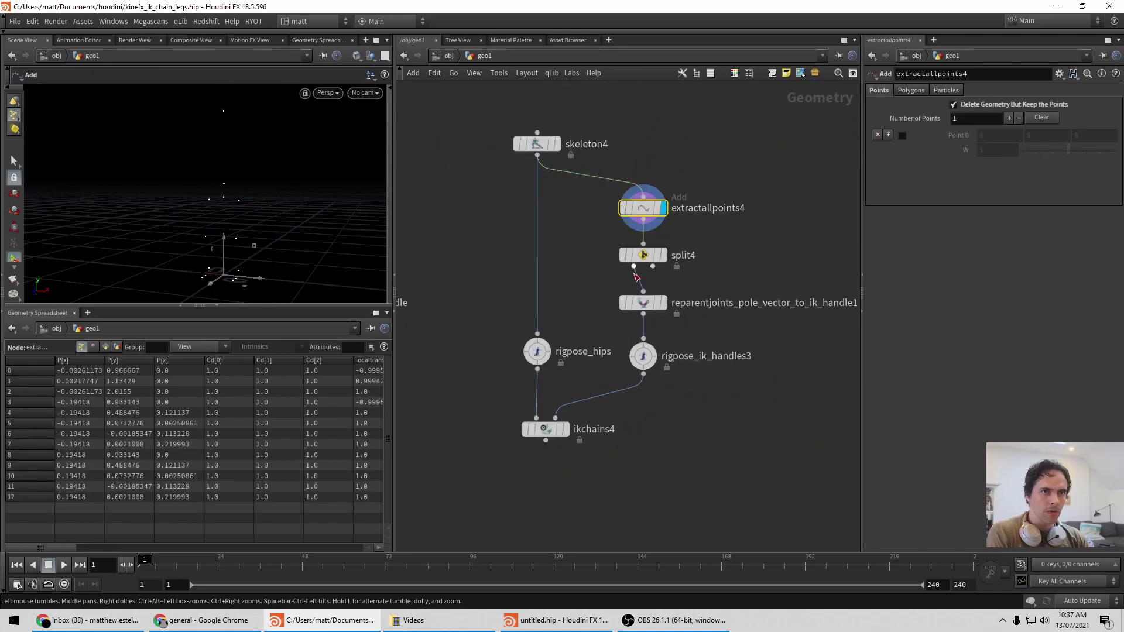
{"action": "left_click", "coordinate": [660, 255]}
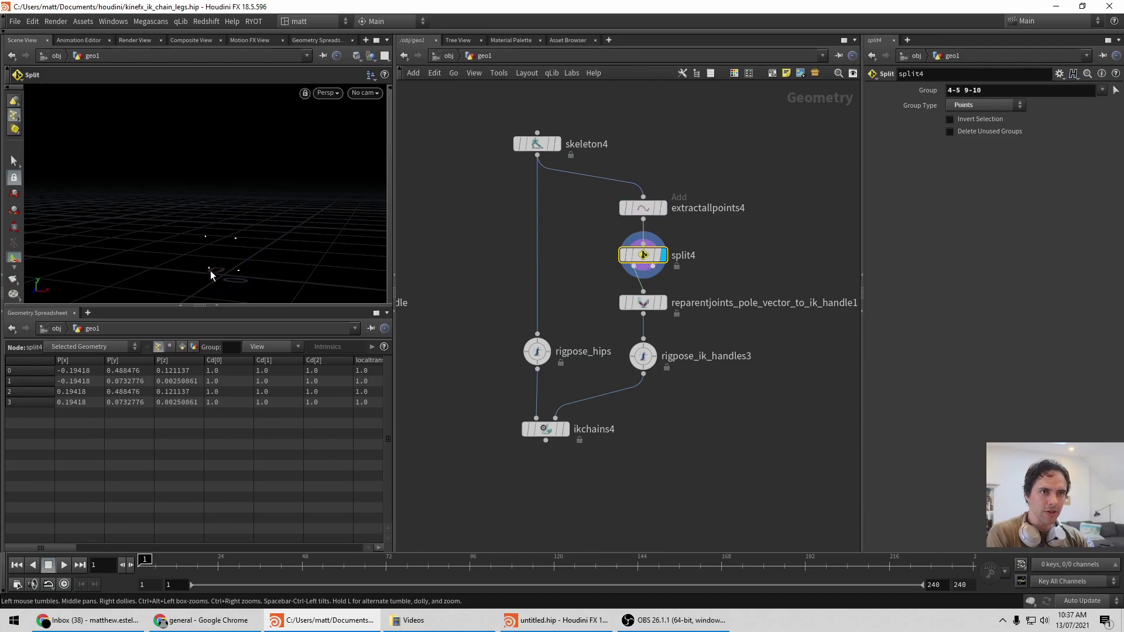
{"action": "left_click", "coordinate": [625, 305]}
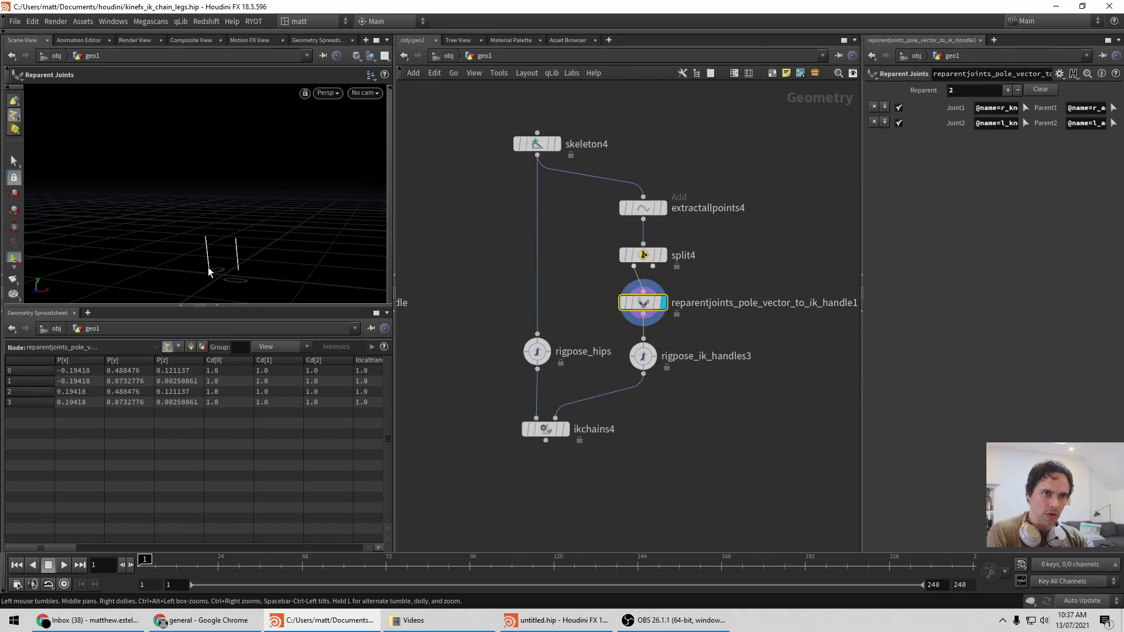
Compare the outputs of rigpose_ik_handles3, ikchains4 and skeleton4 in the fourth setup
{"action": "left_click", "coordinate": [643, 360]}
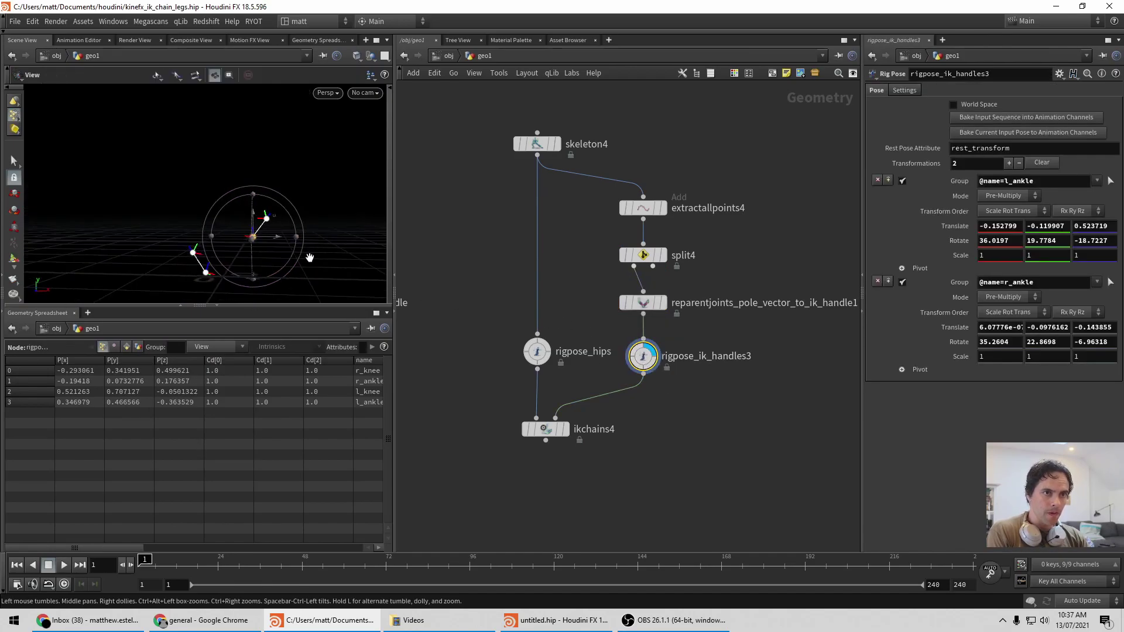
{"action": "left_click", "coordinate": [544, 430]}
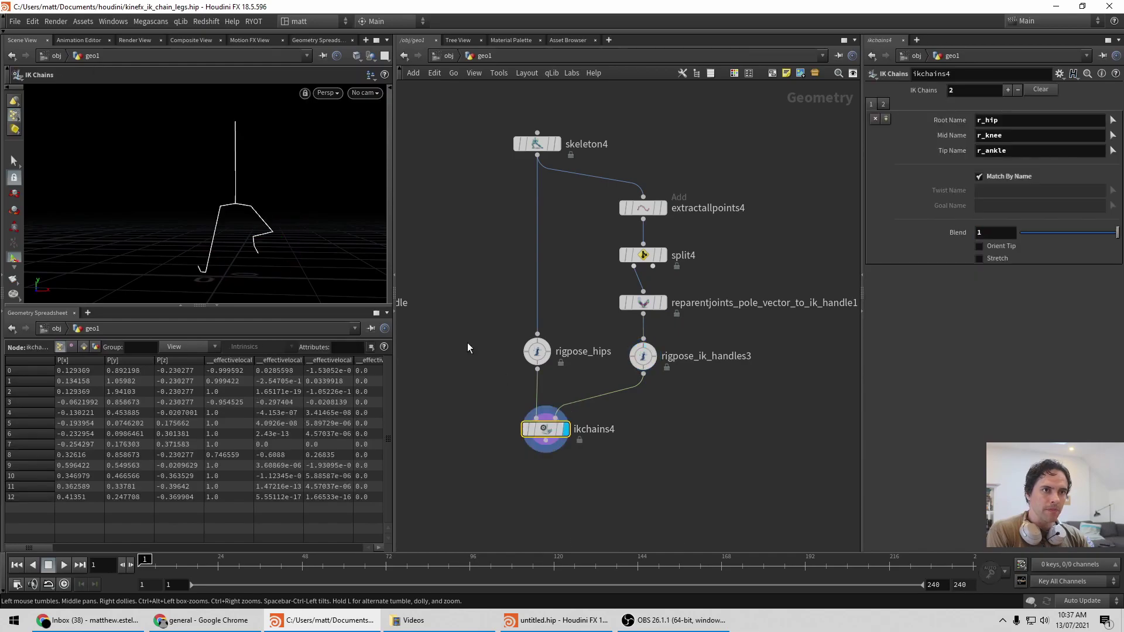
{"action": "left_click_drag", "start_coordinate": [290, 244], "coordinate": [332, 244], "text": "alt"}
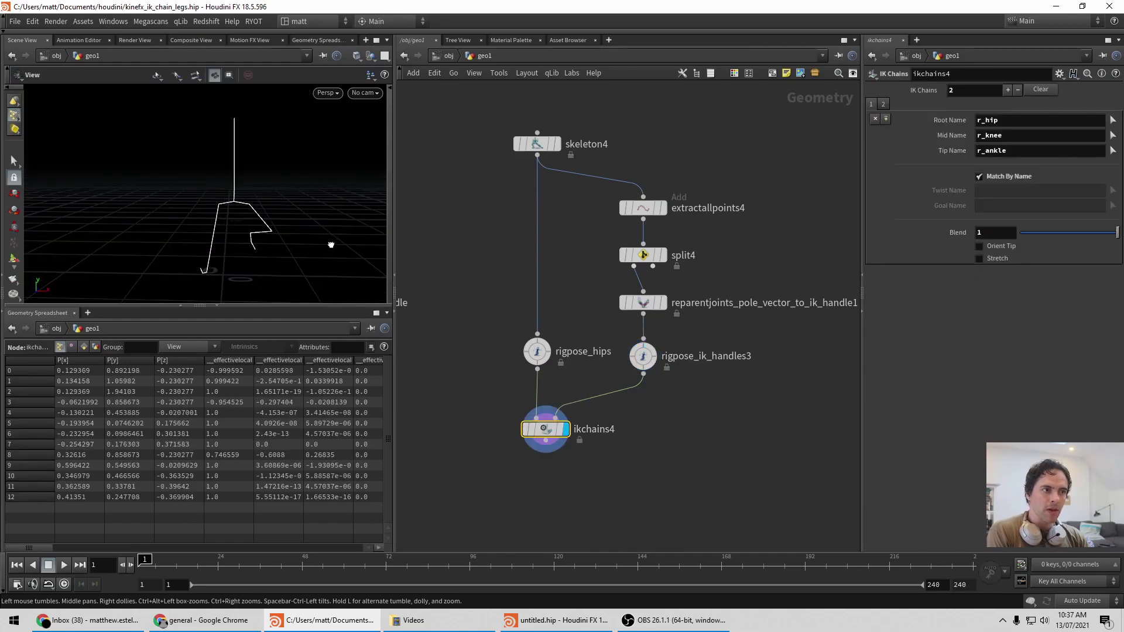
{"action": "left_click", "coordinate": [537, 154]}
{"action": "key", "text": "Escape"}
{"action": "left_click", "coordinate": [539, 149]}
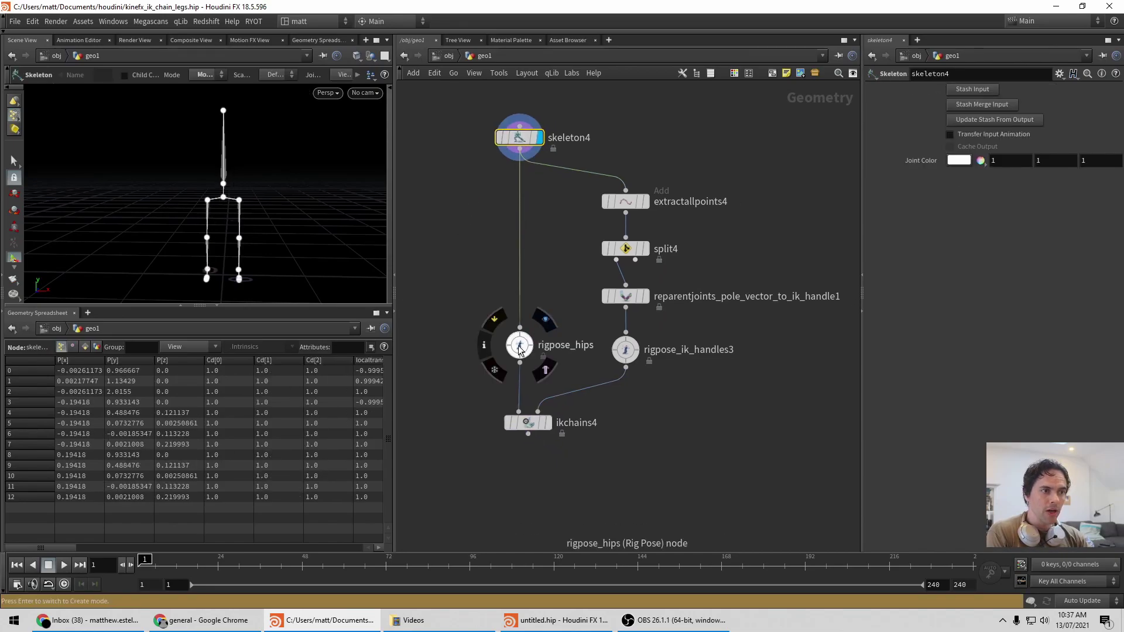
In rigpose_hips, clear the existing transformation's group, then move the hips joint to a translation of about -0.517, 0.197, -0.062
{"action": "left_click", "coordinate": [520, 348]}
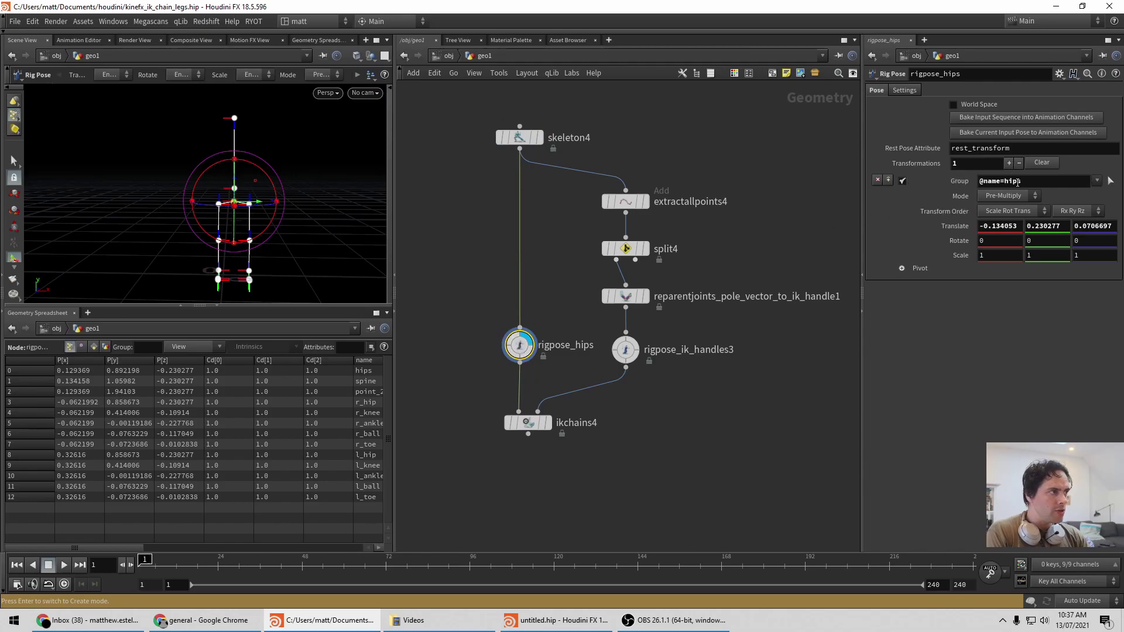
{"action": "left_click_drag", "start_coordinate": [1022, 183], "coordinate": [939, 185]}
{"action": "key", "text": "BackSpace"}
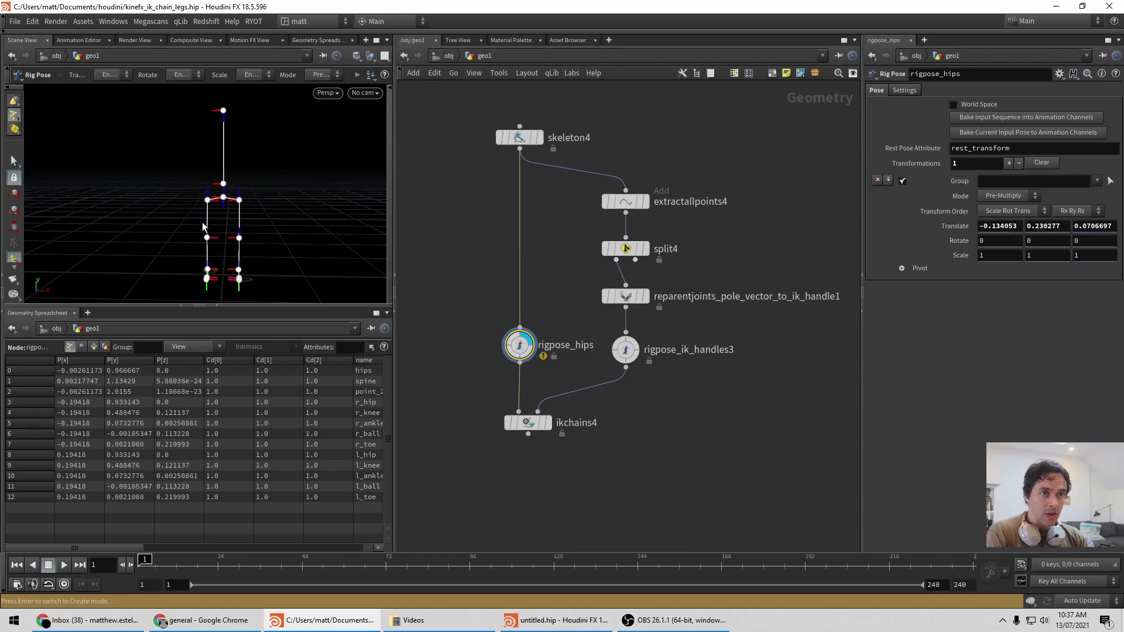
{"action": "left_click", "coordinate": [223, 198]}
{"action": "left_click_drag", "start_coordinate": [223, 198], "coordinate": [270, 192]}
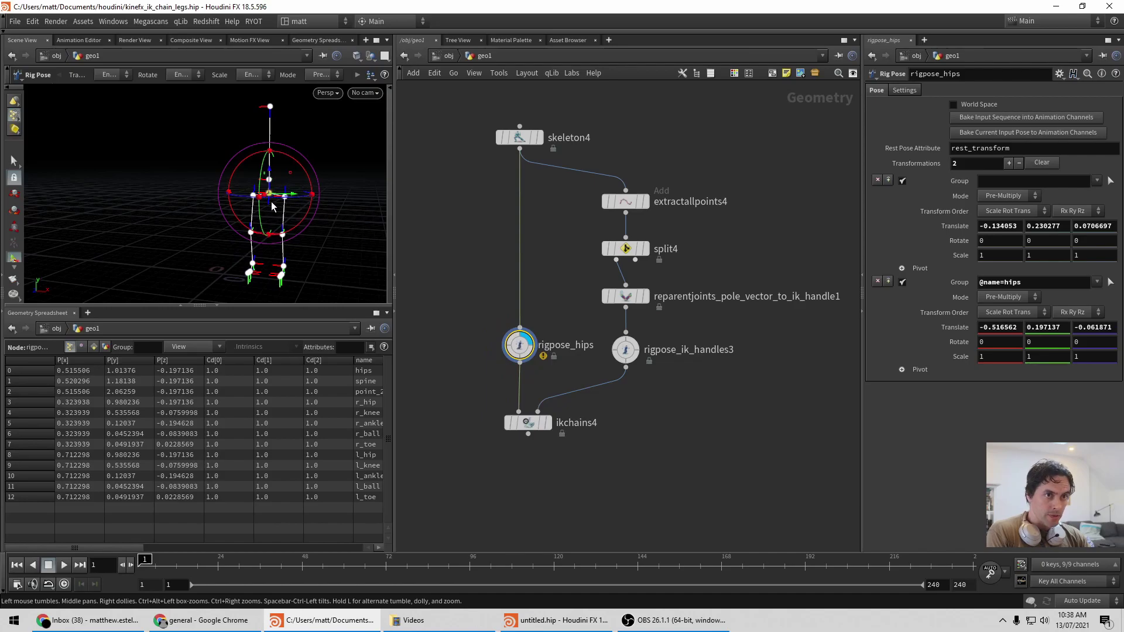
Display ikchains4 and move the l_ankle handle in rigpose_ik_handles3 to a translation of about -0.580, -0.098, 0.461
{"action": "left_click", "coordinate": [533, 427]}
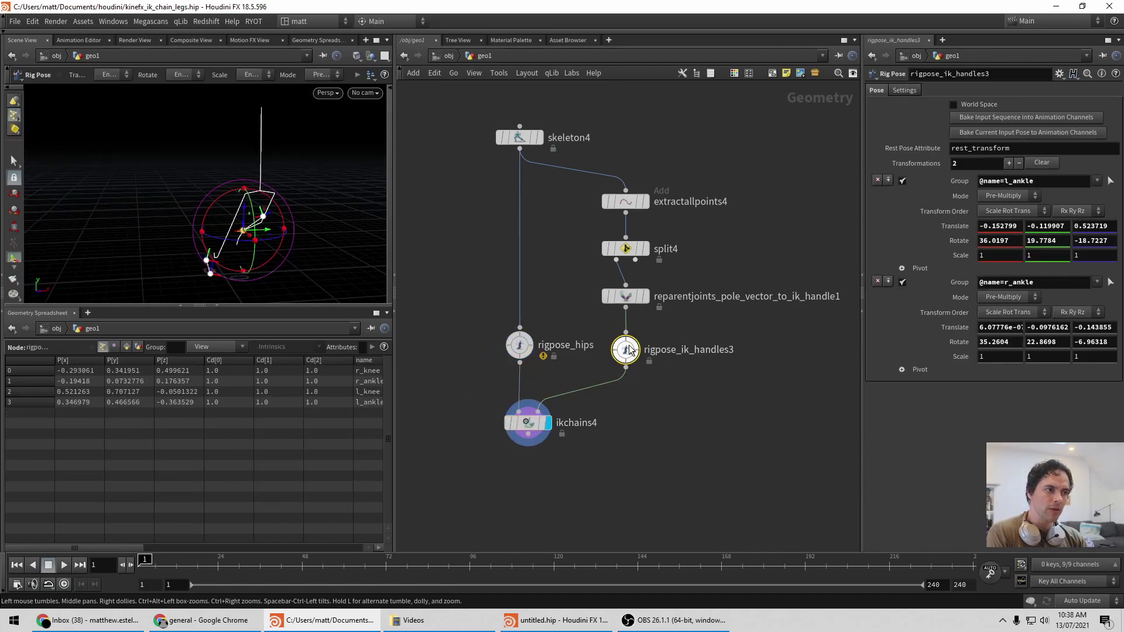
{"action": "mouse_move", "coordinate": [323, 229]}
{"action": "left_mouse_down", "text": "alt"}
{"action": "mouse_move", "coordinate": [278, 233]}
{"action": "mouse_move", "coordinate": [302, 232]}
{"action": "left_mouse_up", "text": "alt"}
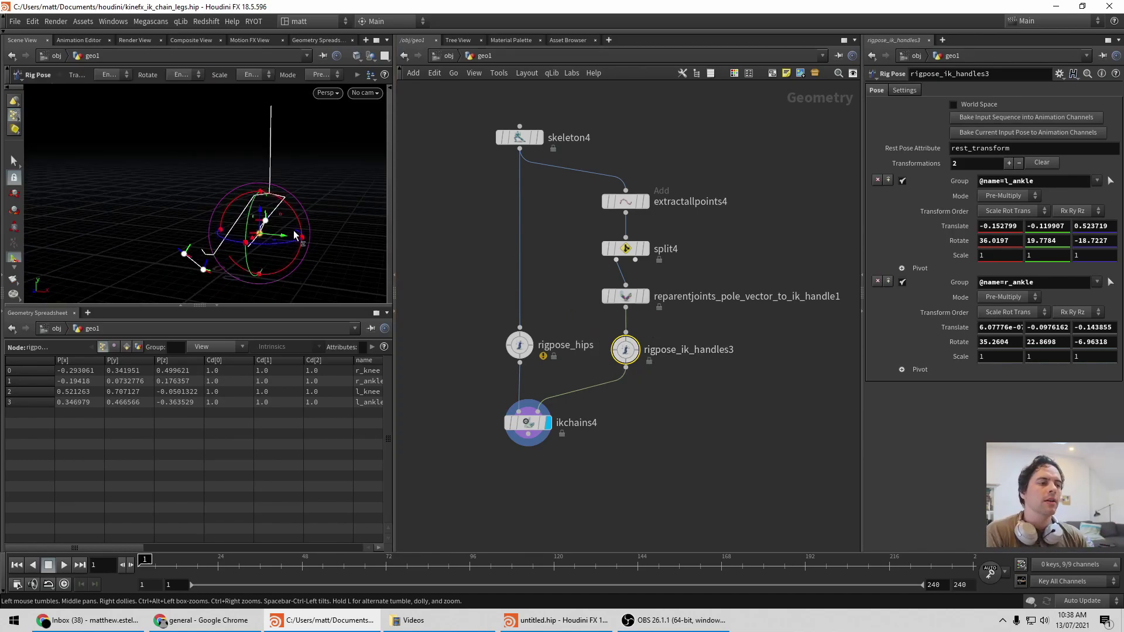
{"action": "left_click_drag", "start_coordinate": [293, 230], "coordinate": [187, 171]}
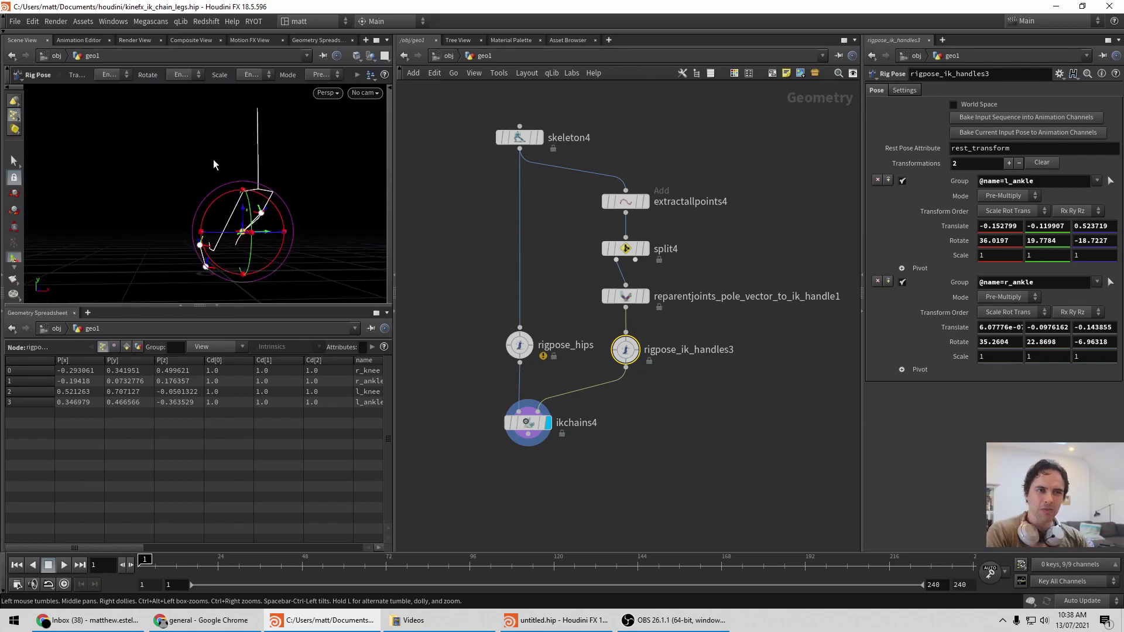
{"action": "mouse_move", "coordinate": [627, 351]}
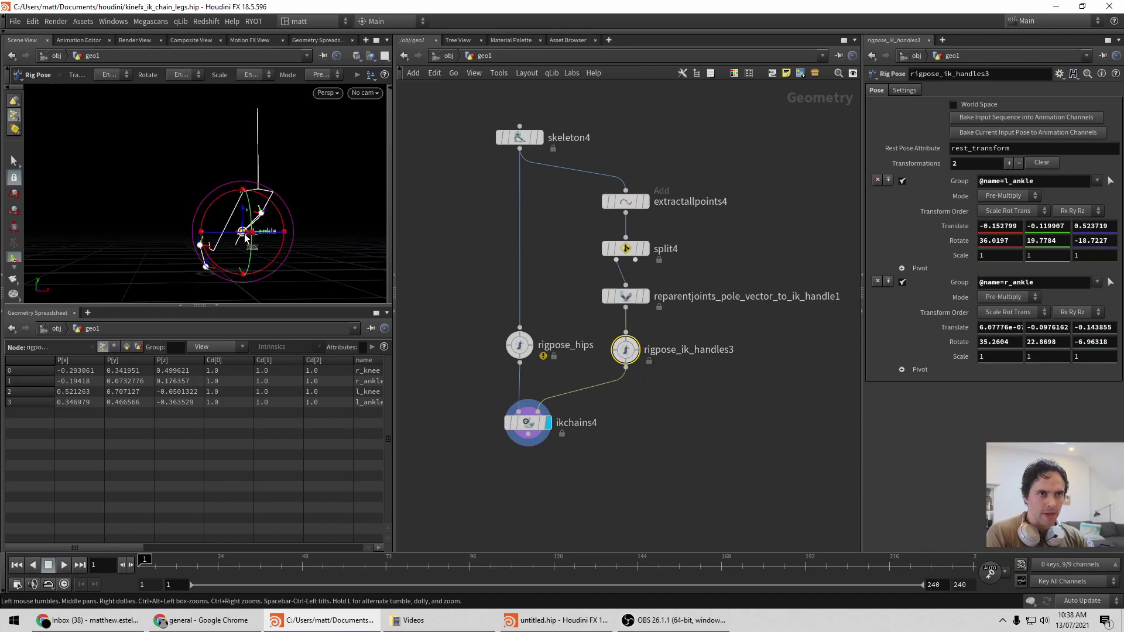
{"action": "left_click_drag", "start_coordinate": [246, 238], "coordinate": [276, 240]}
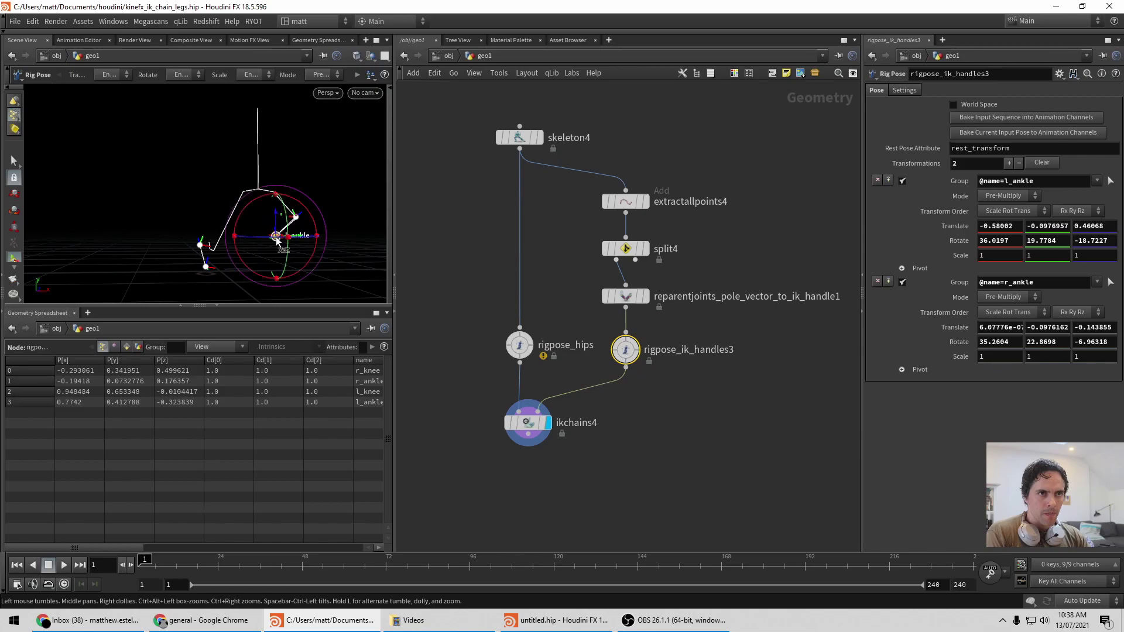
With ikchains4 still displayed, move the hips joint in rigpose_hips to a translation of about -0.073, -0.205, 0.140
{"action": "left_click", "coordinate": [520, 344]}
{"action": "left_click_drag", "start_coordinate": [259, 193], "coordinate": [244, 135]}
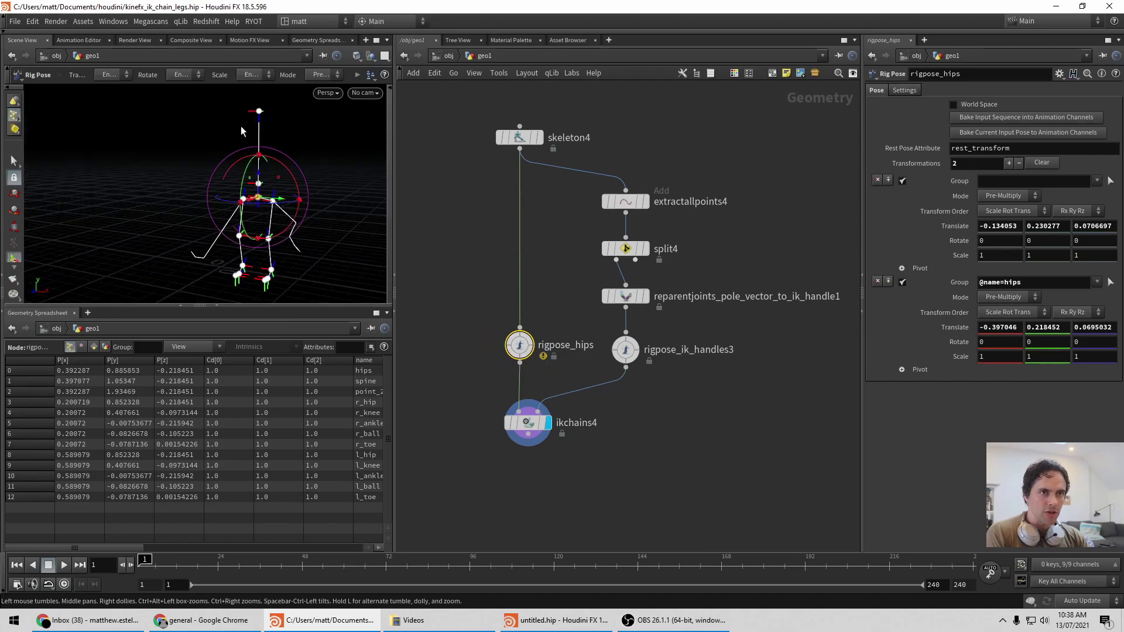
{"action": "left_click_drag", "start_coordinate": [258, 196], "coordinate": [248, 199], "text": "alt"}
{"action": "key", "text": "Return"}
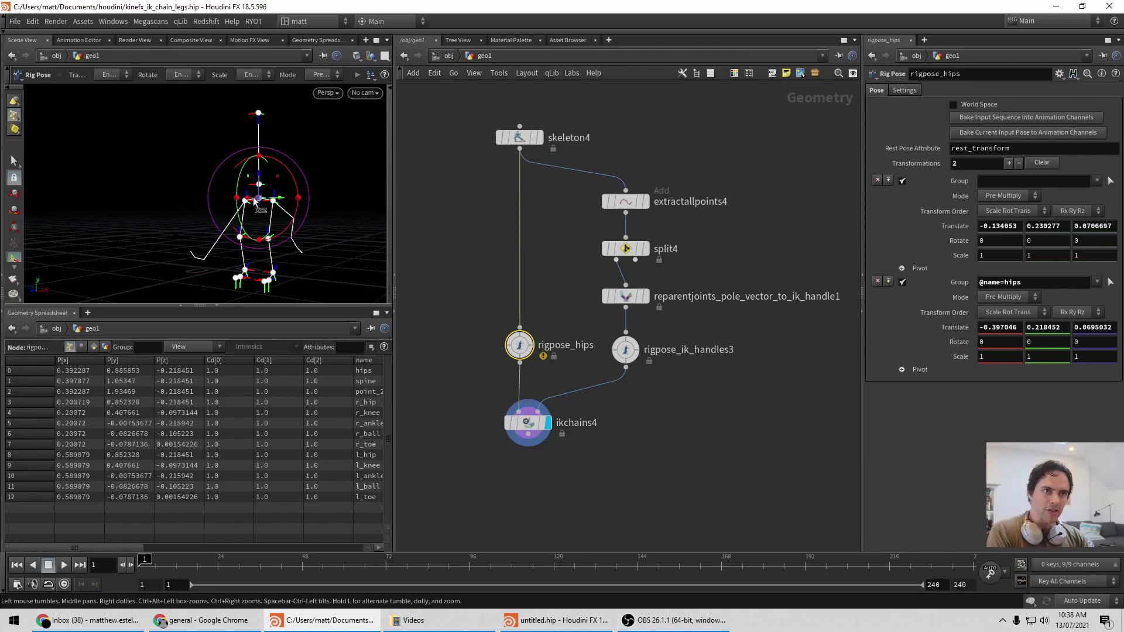
{"action": "left_click_drag", "start_coordinate": [261, 206], "coordinate": [223, 190]}
{"action": "left_click_drag", "start_coordinate": [224, 190], "coordinate": [261, 199], "text": "alt"}
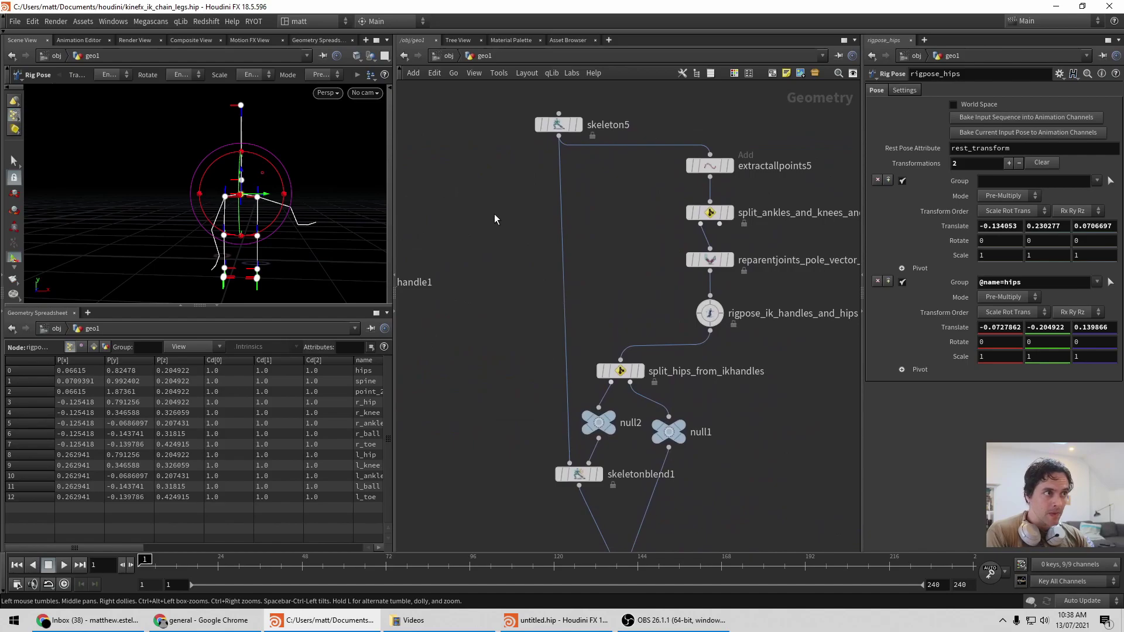
In the fifth setup, examine each node's output from skeleton5 through extractallpoints5, the split and reparent joints nodes to rigpose_ik_handles_and_hips
{"action": "left_click", "coordinate": [521, 96]}
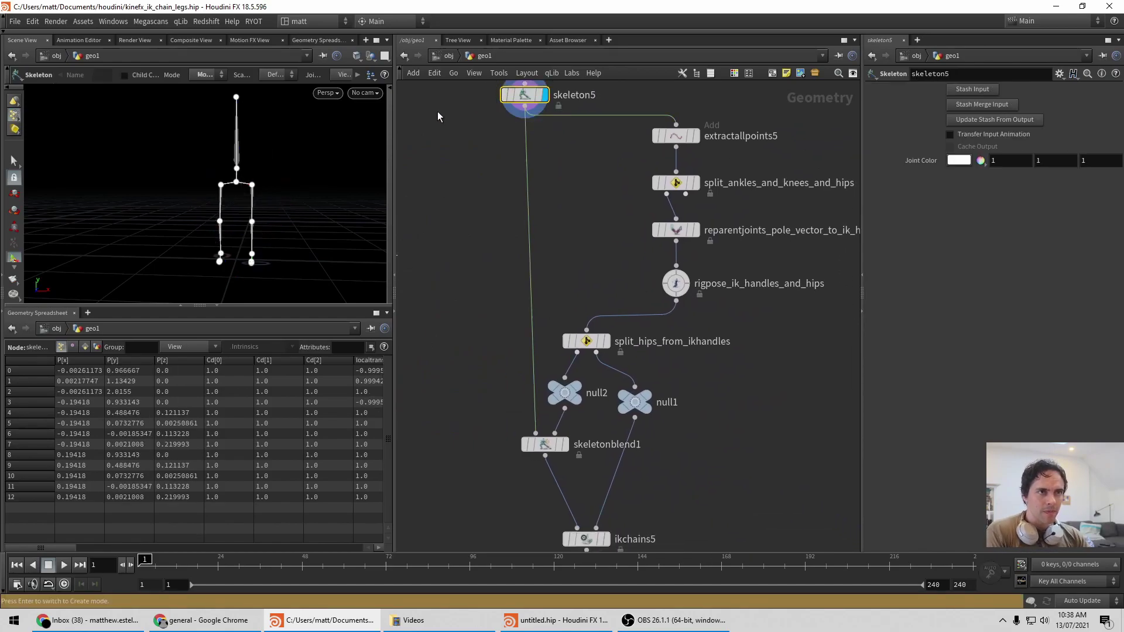
{"action": "left_click", "coordinate": [676, 137]}
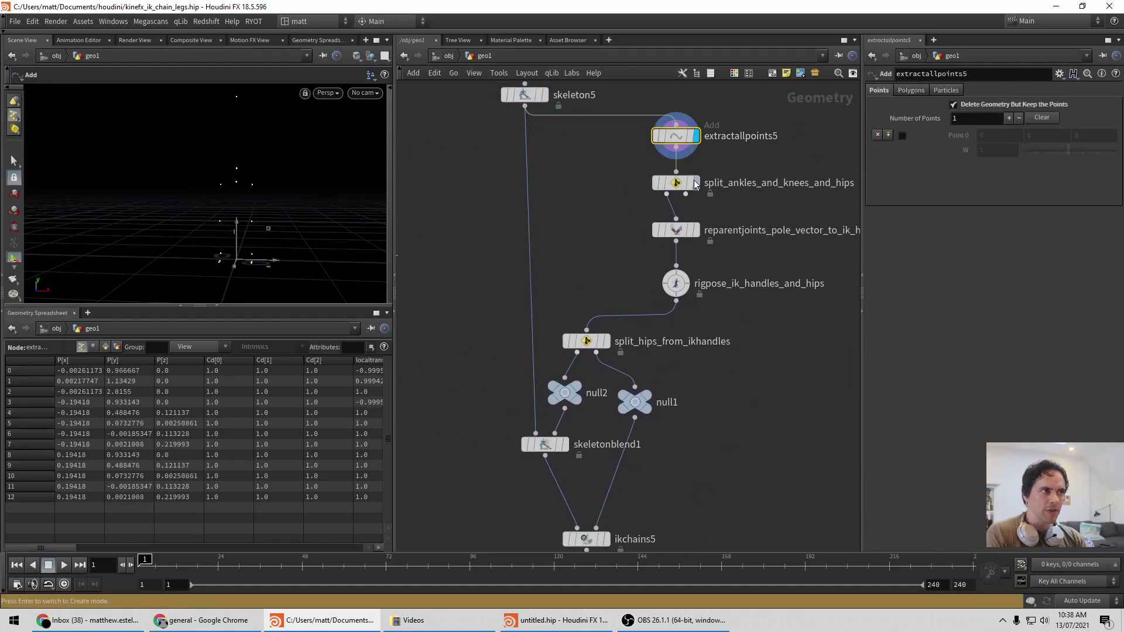
{"action": "left_click", "coordinate": [677, 186]}
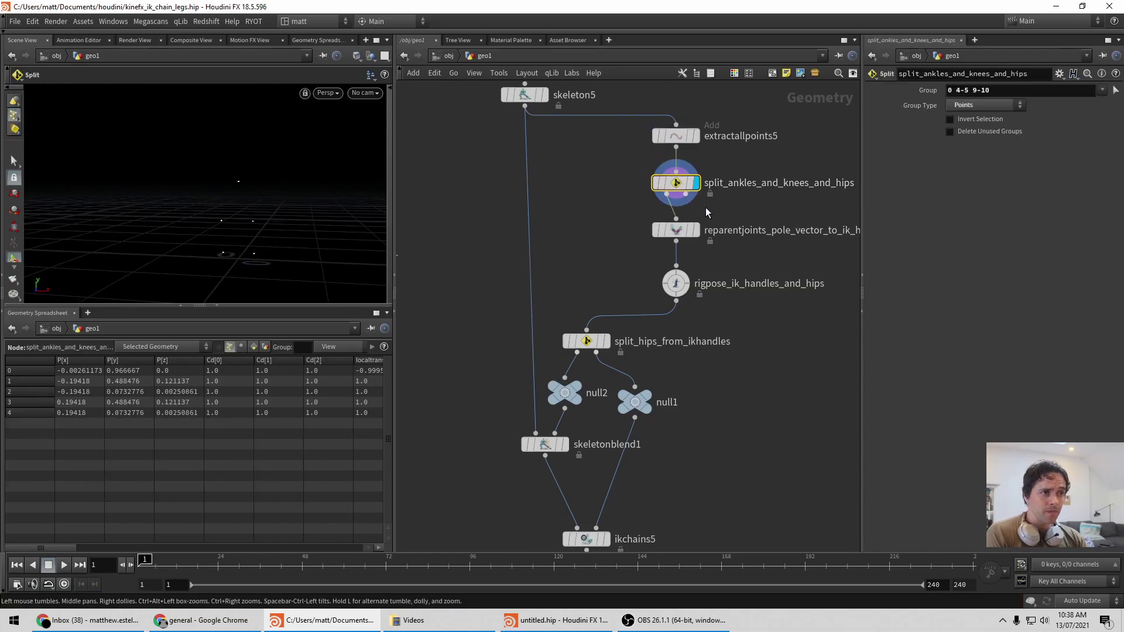
{"action": "left_click", "coordinate": [677, 228]}
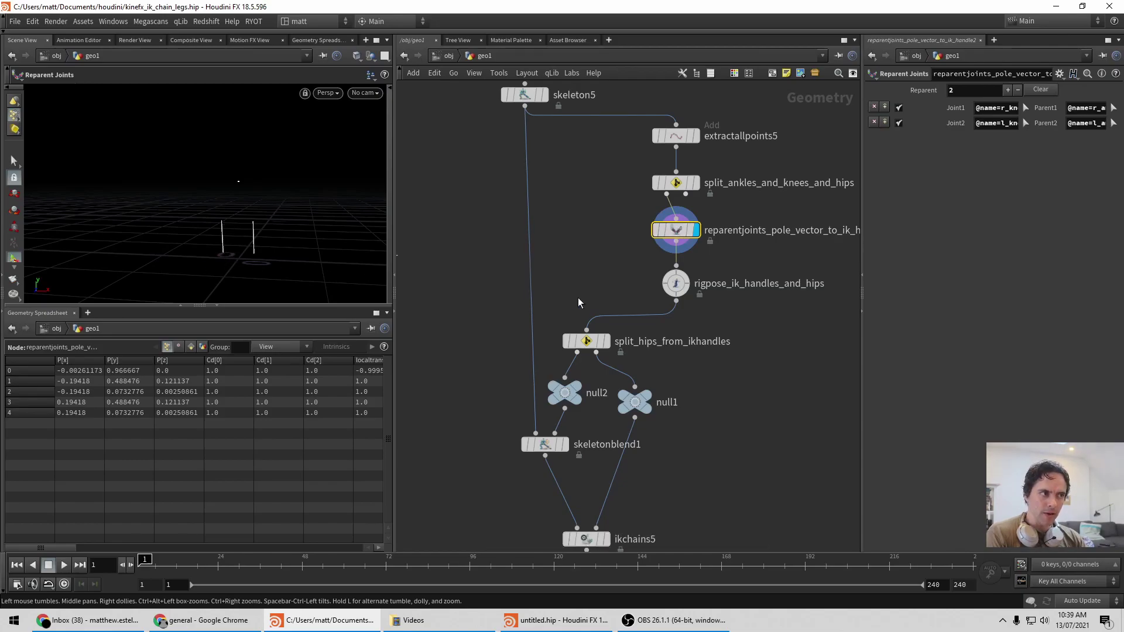
{"action": "left_click", "coordinate": [676, 284]}
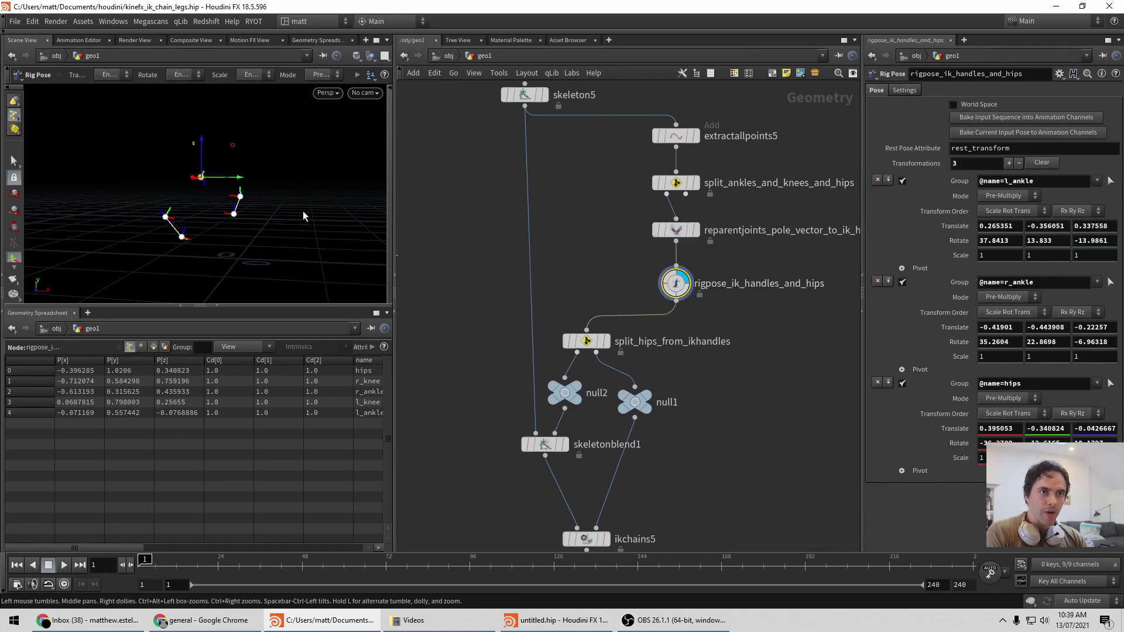
{"action": "left_click_drag", "start_coordinate": [304, 215], "coordinate": [212, 187]}
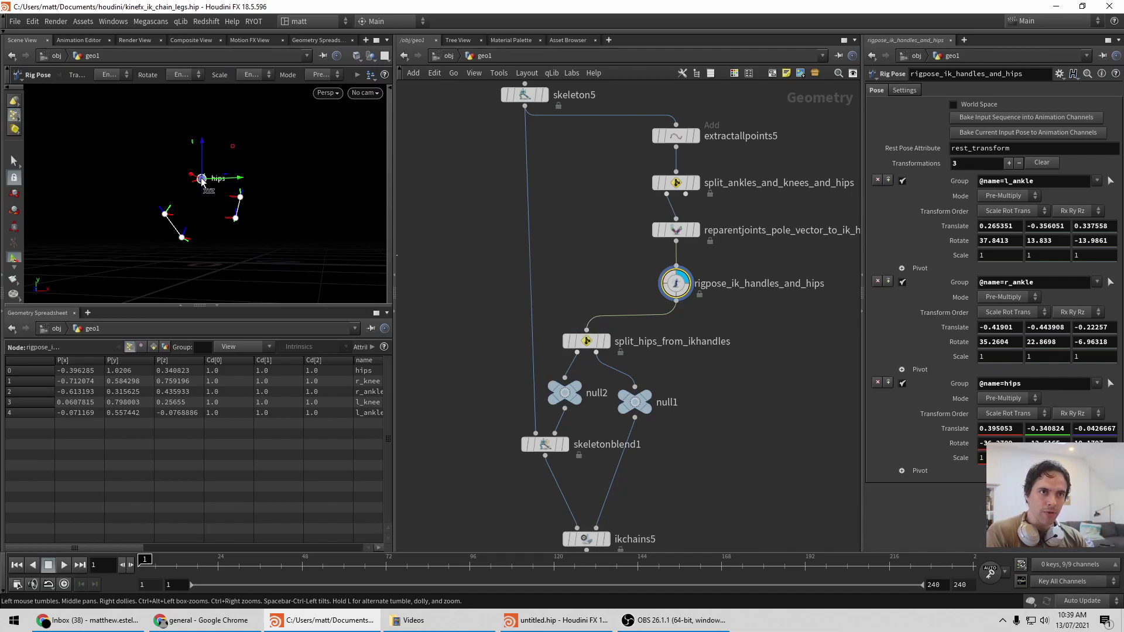
{"action": "mouse_move", "coordinate": [508, 98]}
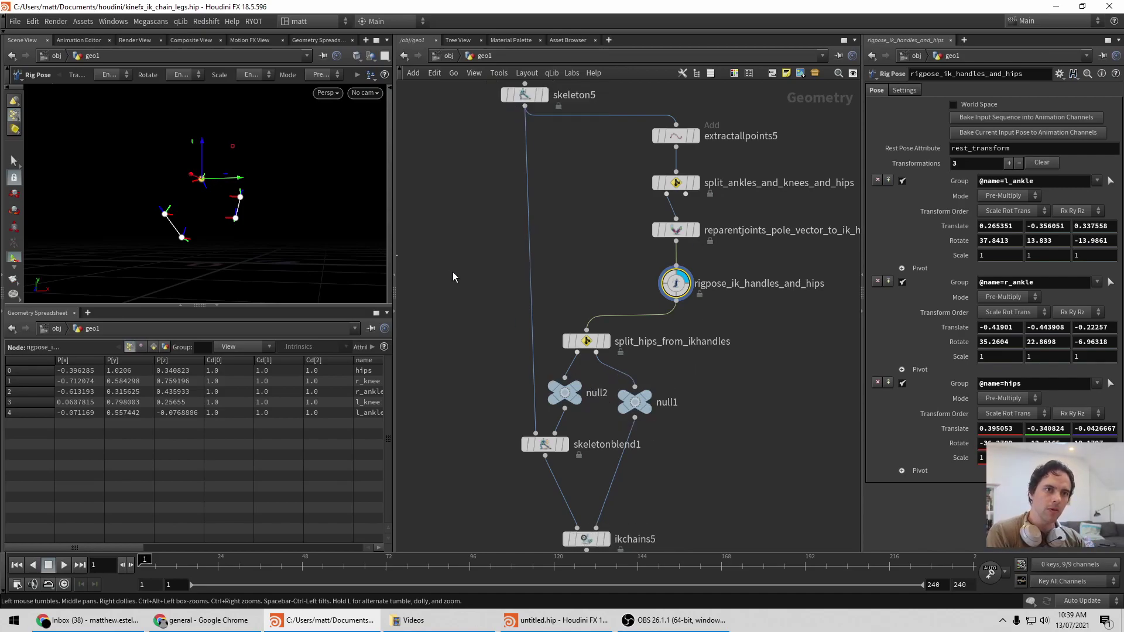
Shift split_hips_from_ikhandles slightly sideways in the network and compare its two outputs through null2 and null1
{"action": "mouse_move", "coordinate": [475, 324]}
{"action": "middle_mouse_down"}
{"action": "mouse_move", "coordinate": [469, 266]}
{"action": "mouse_move", "coordinate": [486, 328]}
{"action": "middle_mouse_up"}
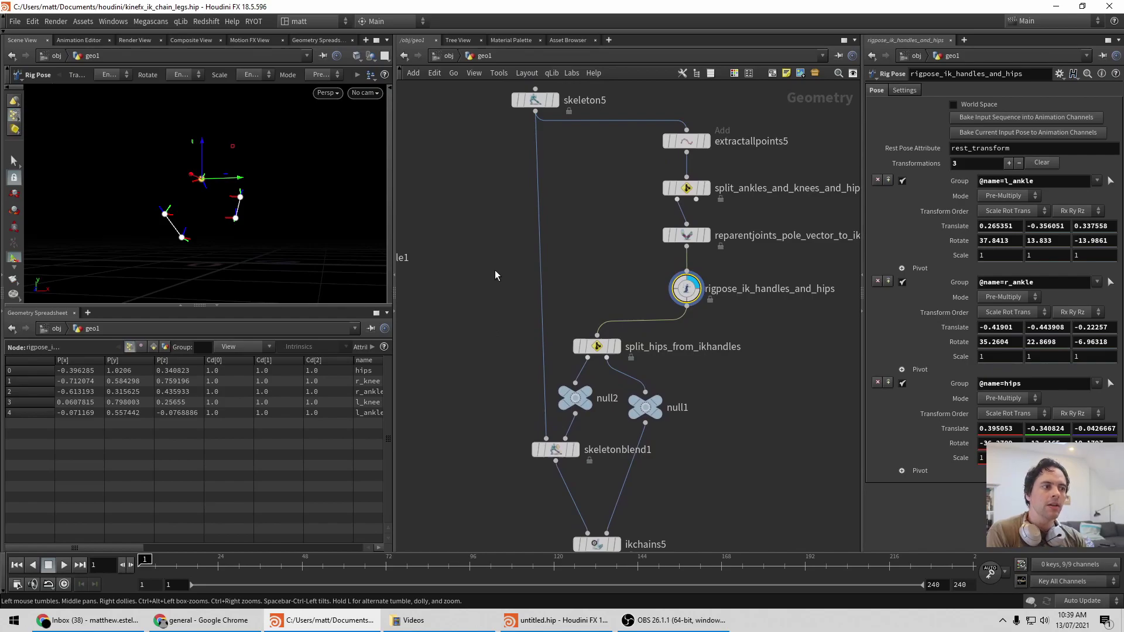
{"action": "middle_click_drag", "start_coordinate": [641, 266], "coordinate": [622, 223]}
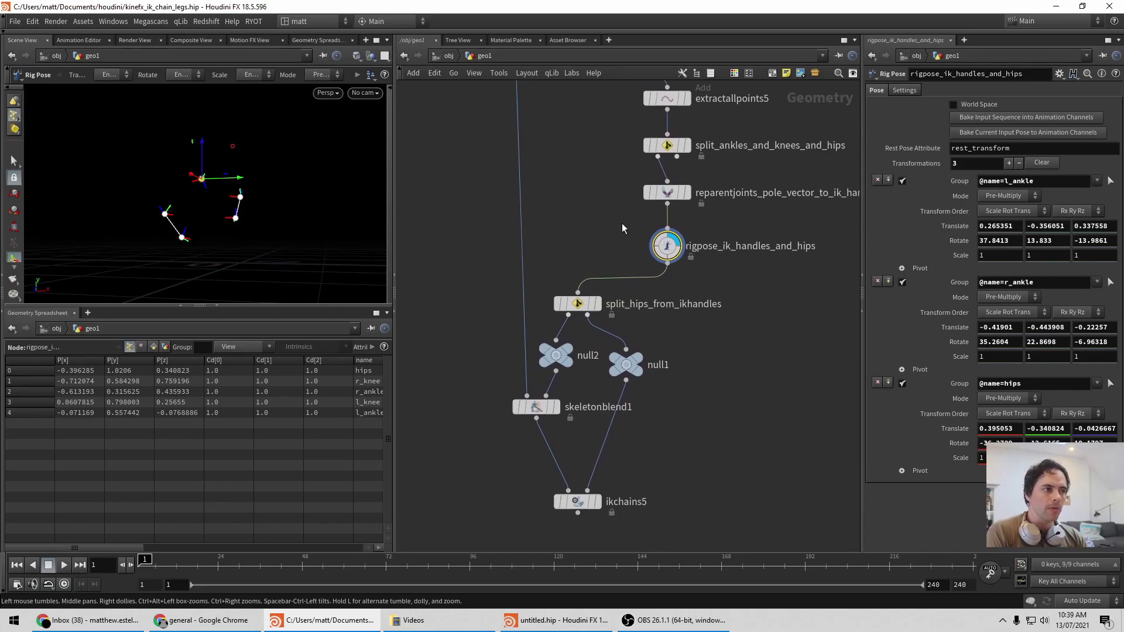
{"action": "left_click", "coordinate": [578, 306]}
{"action": "left_click", "coordinate": [598, 304]}
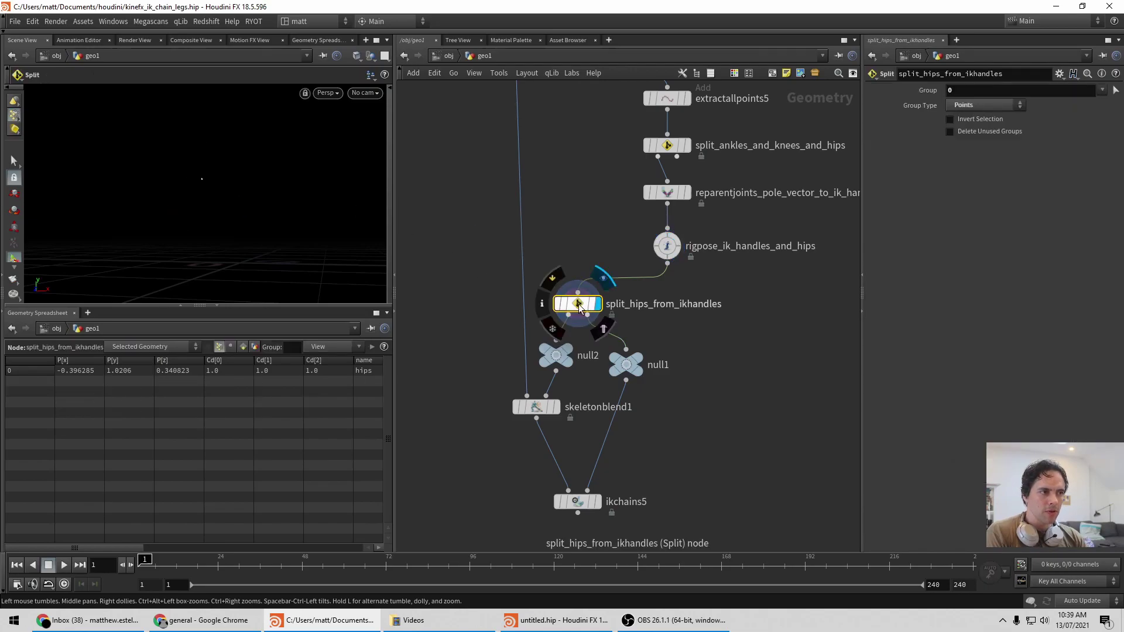
{"action": "left_click_drag", "start_coordinate": [579, 308], "coordinate": [612, 307]}
{"action": "left_click", "coordinate": [556, 355]}
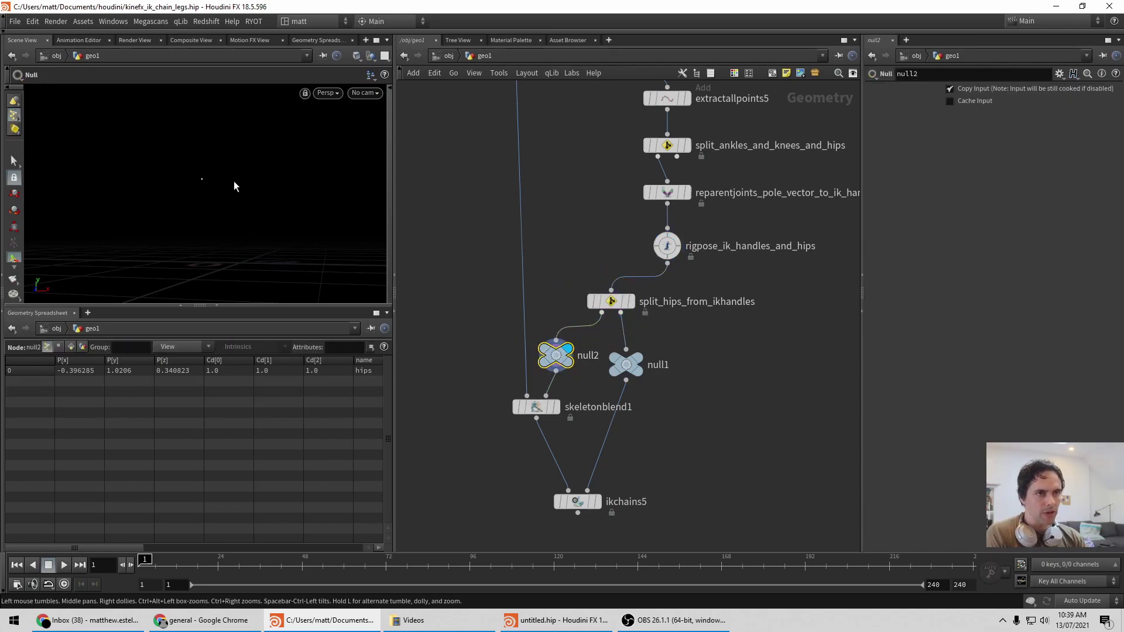
{"action": "left_click", "coordinate": [626, 364]}
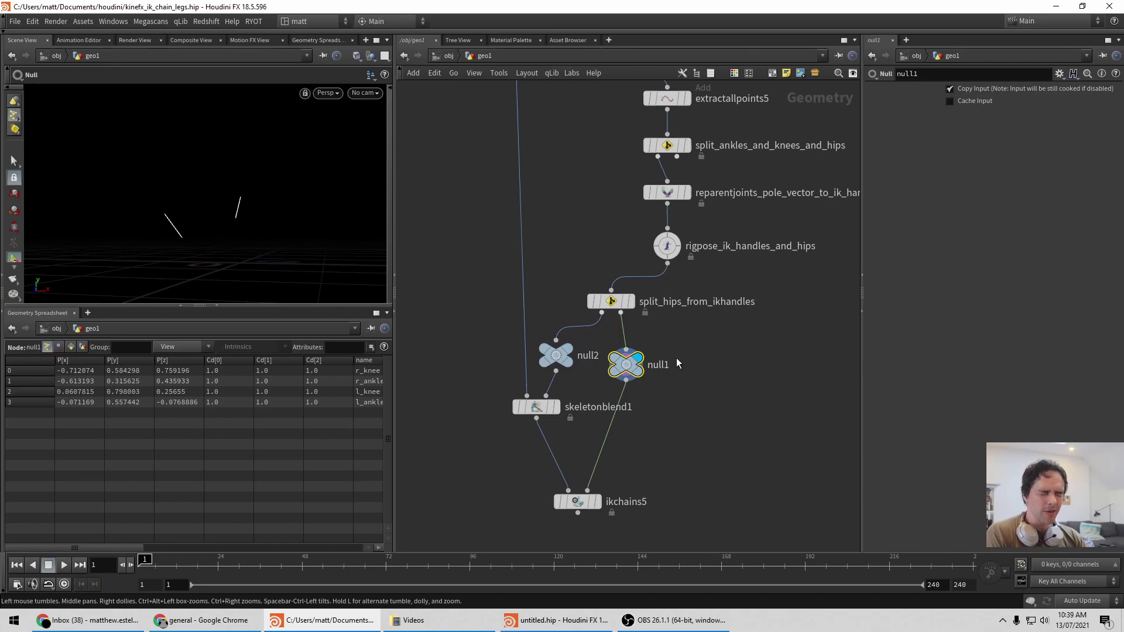
{"action": "left_click", "coordinate": [556, 357]}
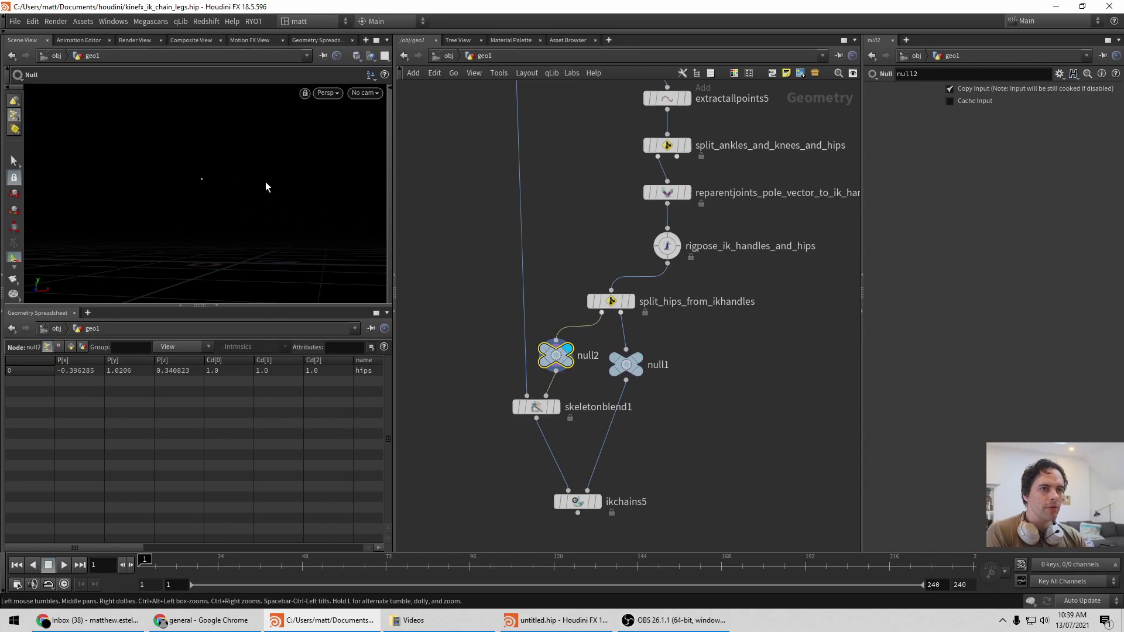
Compare skeleton5 with the skeletonblend1 result, align skeletonblend1 beneath skeleton5, and keep its Bias at 1
{"action": "middle_click_drag", "start_coordinate": [571, 247], "coordinate": [562, 341]}
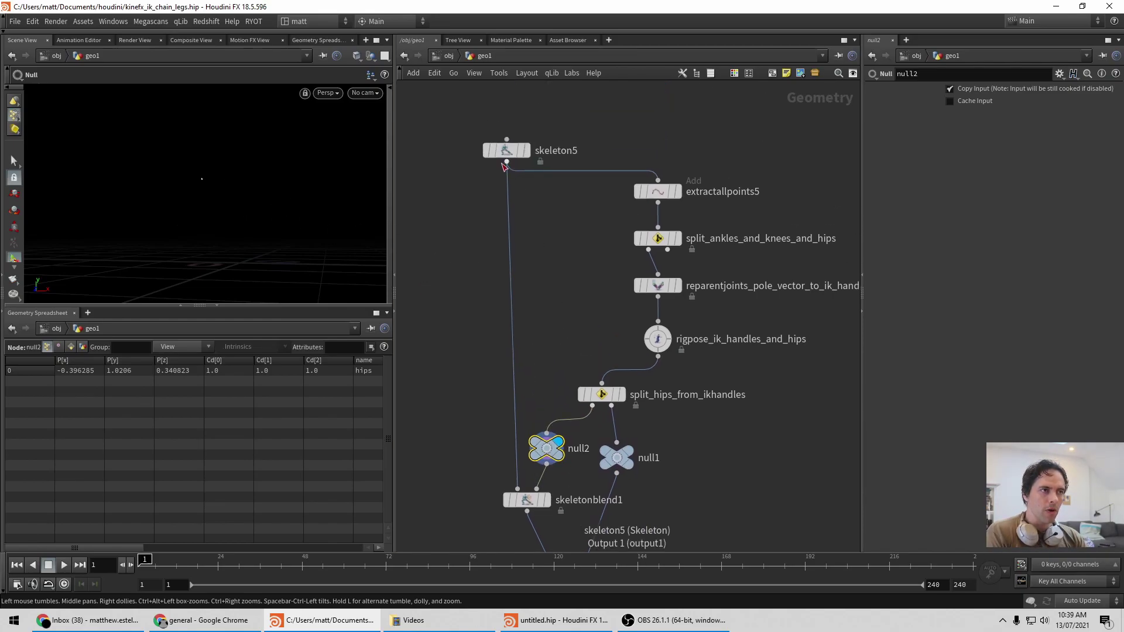
{"action": "left_click", "coordinate": [508, 152]}
{"action": "middle_click_drag", "start_coordinate": [462, 396], "coordinate": [459, 316]}
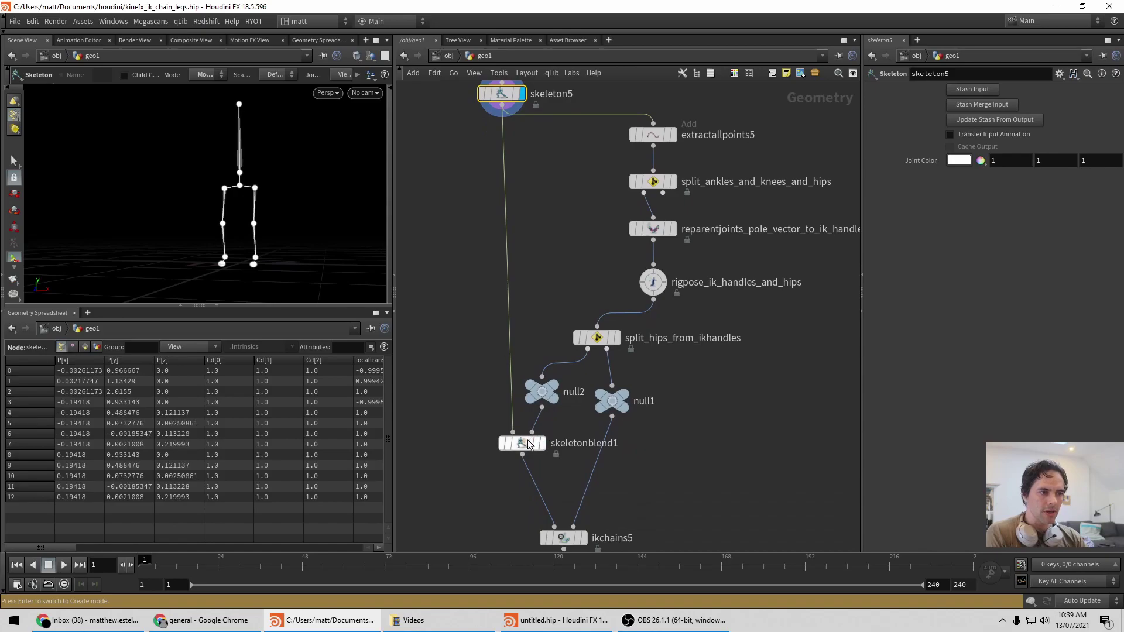
{"action": "left_click", "coordinate": [525, 447]}
{"action": "left_click", "coordinate": [525, 448]}
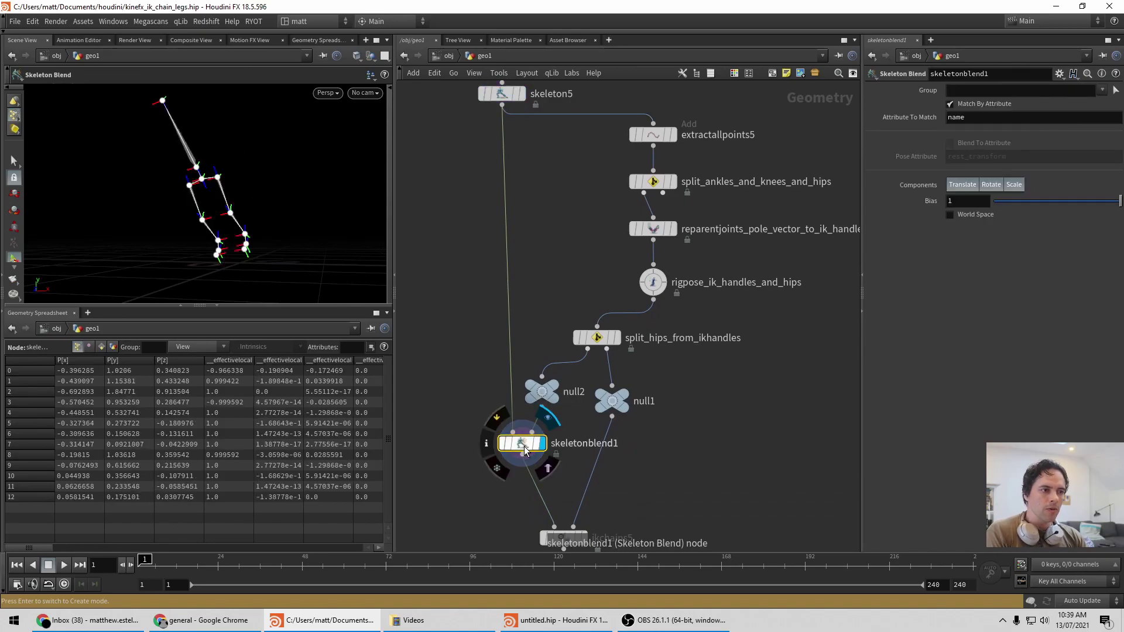
{"action": "left_click_drag", "start_coordinate": [523, 445], "coordinate": [503, 443]}
{"action": "mouse_move", "coordinate": [547, 381]}
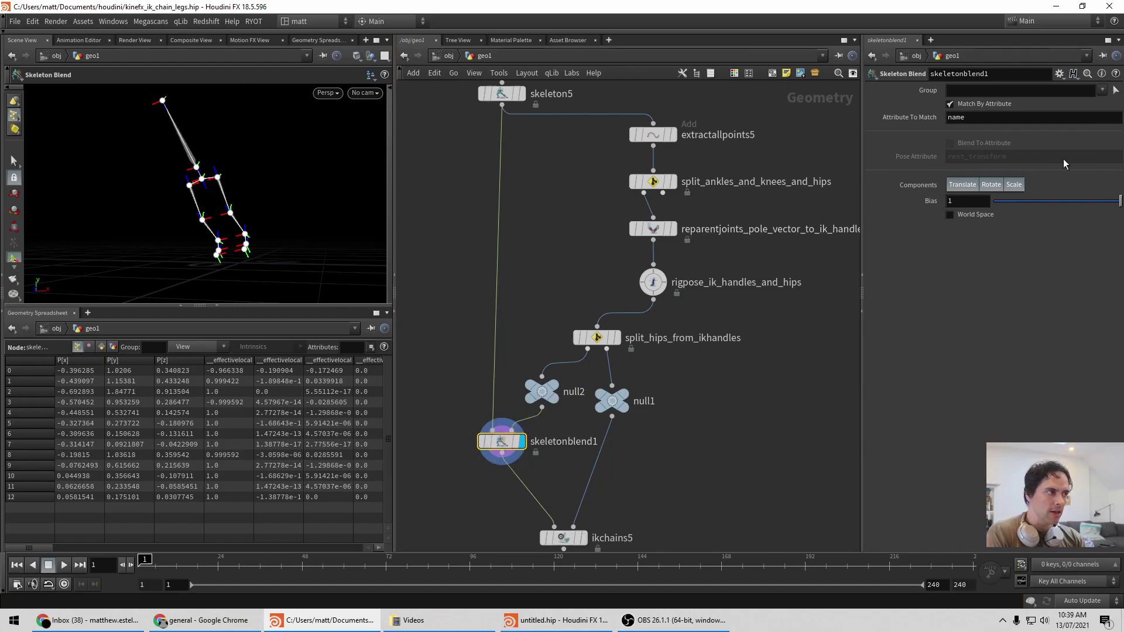
{"action": "mouse_move", "coordinate": [1111, 209]}
{"action": "left_mouse_down"}
{"action": "mouse_move", "coordinate": [888, 204]}
{"action": "mouse_move", "coordinate": [1120, 202]}
{"action": "left_mouse_up"}
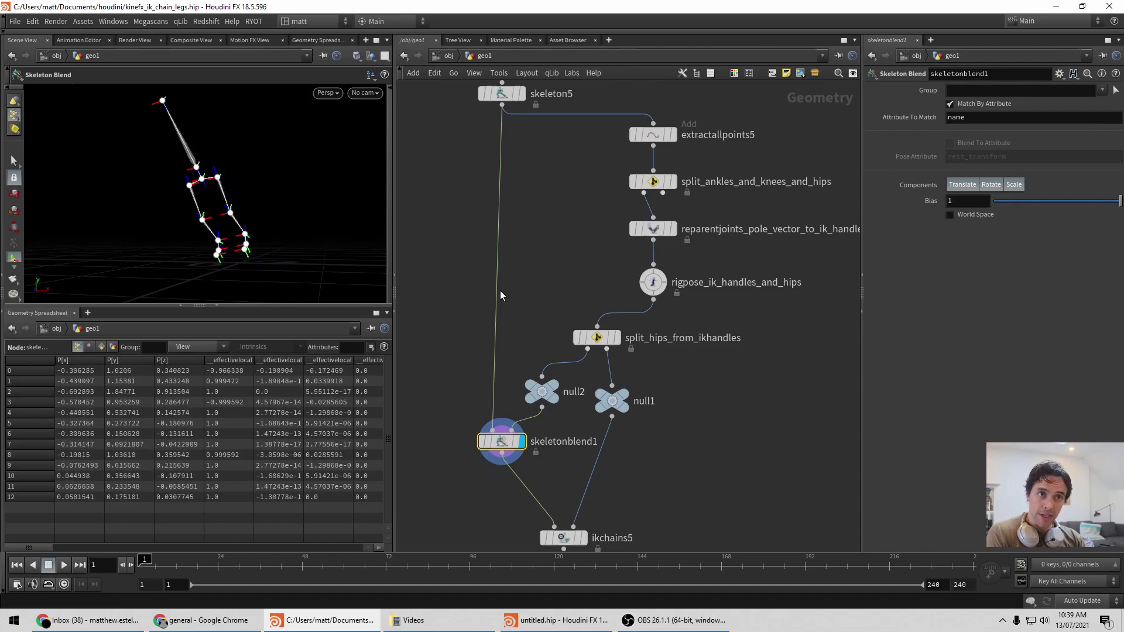
Display null1 to inspect the knee and ankle handles feeding ikchains5
{"action": "middle_click_drag", "start_coordinate": [500, 290], "coordinate": [478, 205]}
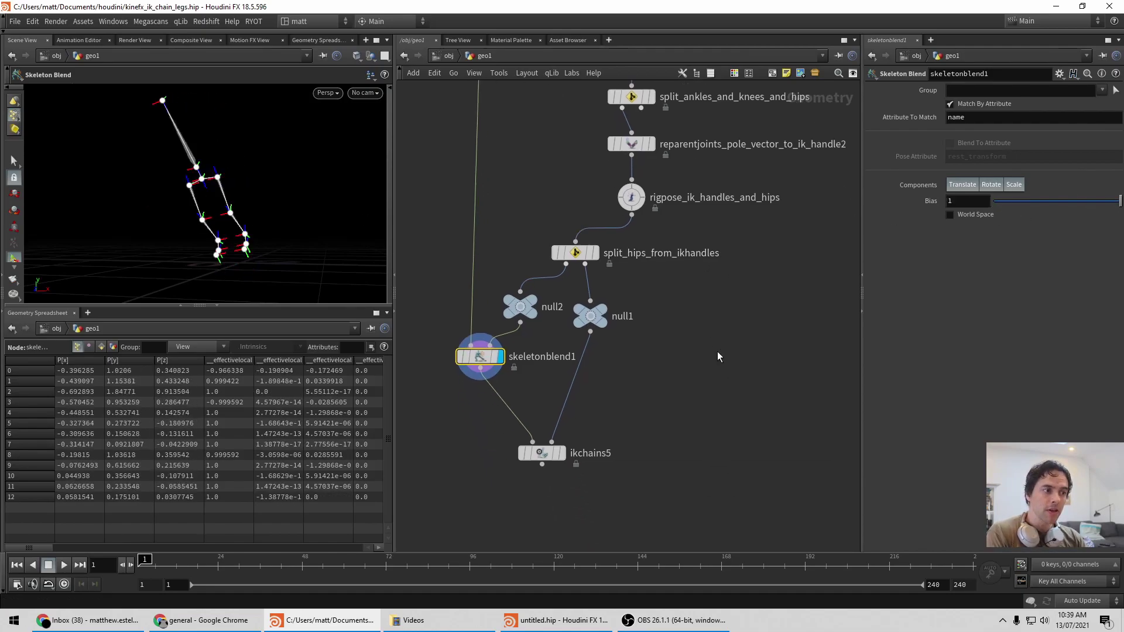
{"action": "left_click", "coordinate": [600, 322]}
{"action": "left_click", "coordinate": [605, 312]}
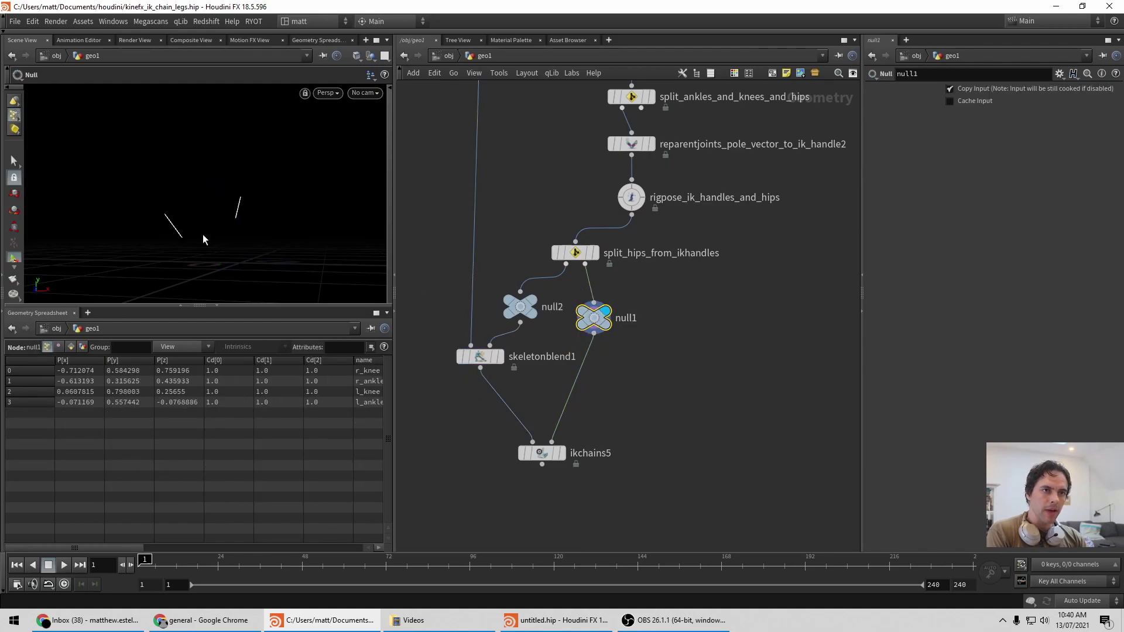
Compare the ikchains5 result with its two inputs, the null1 handles and the skeletonblend1 skeleton, keeping ikchains5 displayed
{"action": "left_click", "coordinate": [542, 454]}
{"action": "key", "text": "r"}
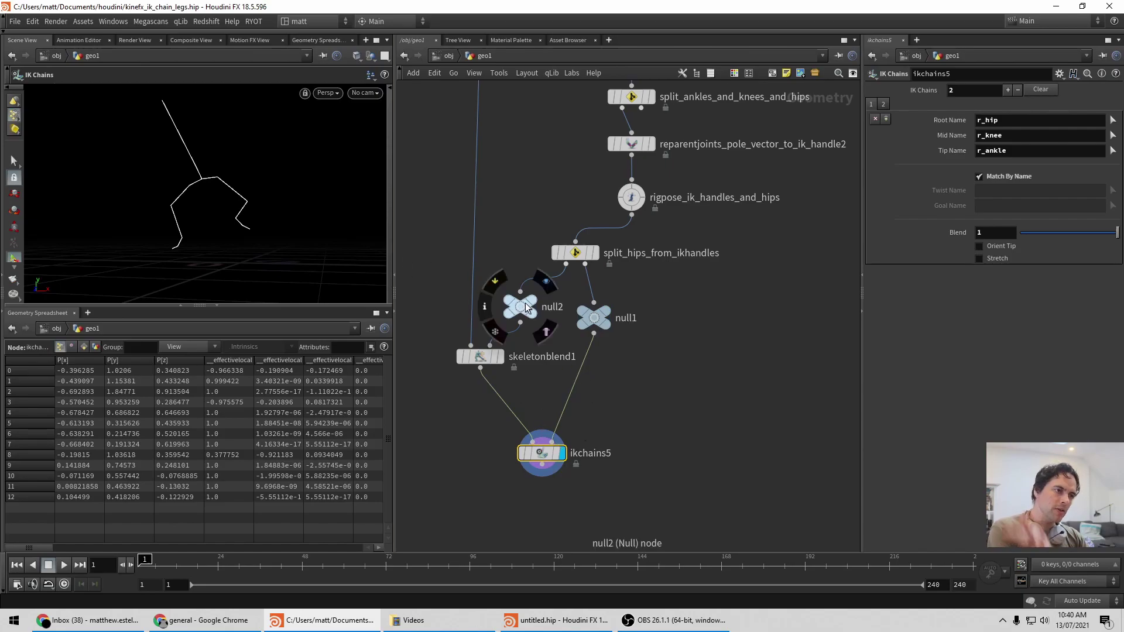
{"action": "left_click", "coordinate": [603, 322]}
{"action": "key", "text": "r"}
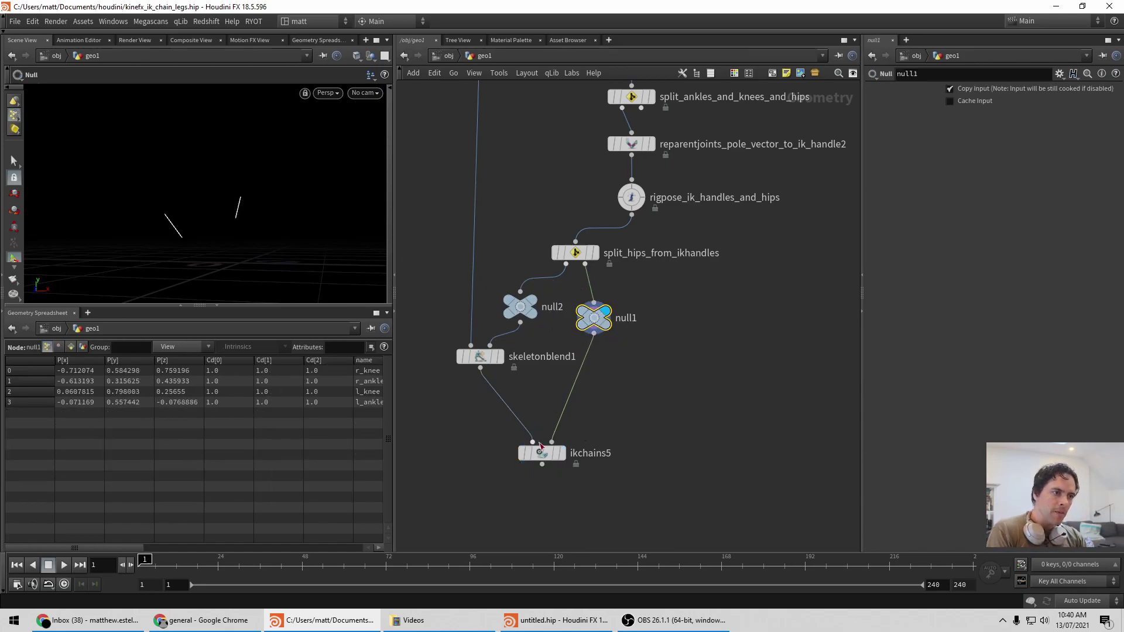
{"action": "left_click", "coordinate": [542, 455]}
{"action": "key", "text": "r"}
{"action": "left_click", "coordinate": [480, 357]}
{"action": "key", "text": "r"}
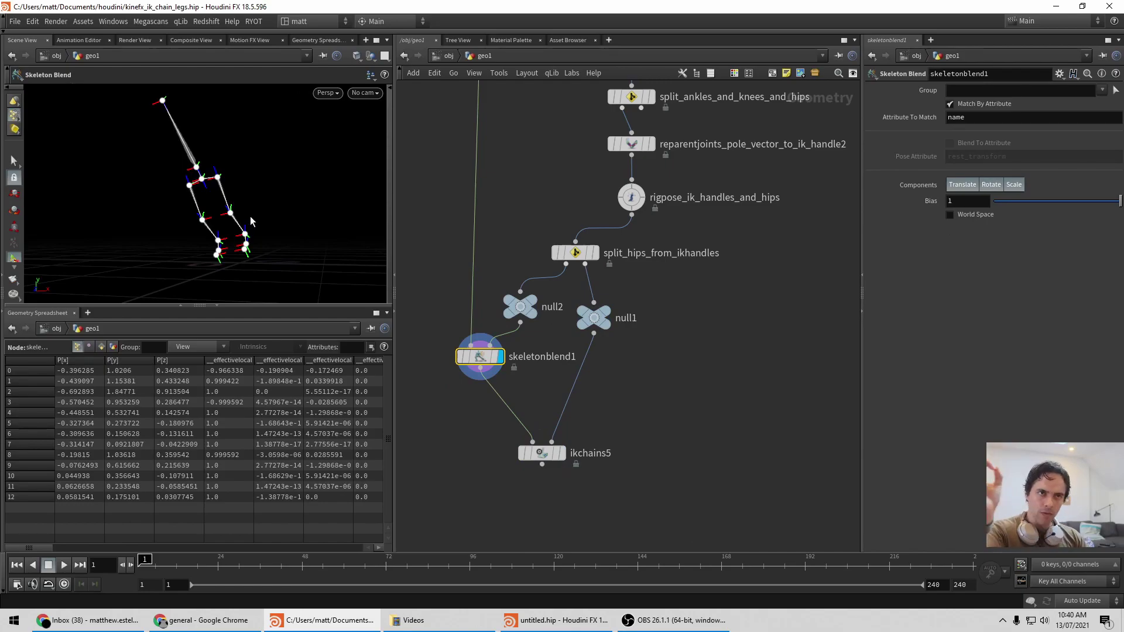
{"action": "left_click", "coordinate": [542, 454]}
{"action": "key", "text": "r"}
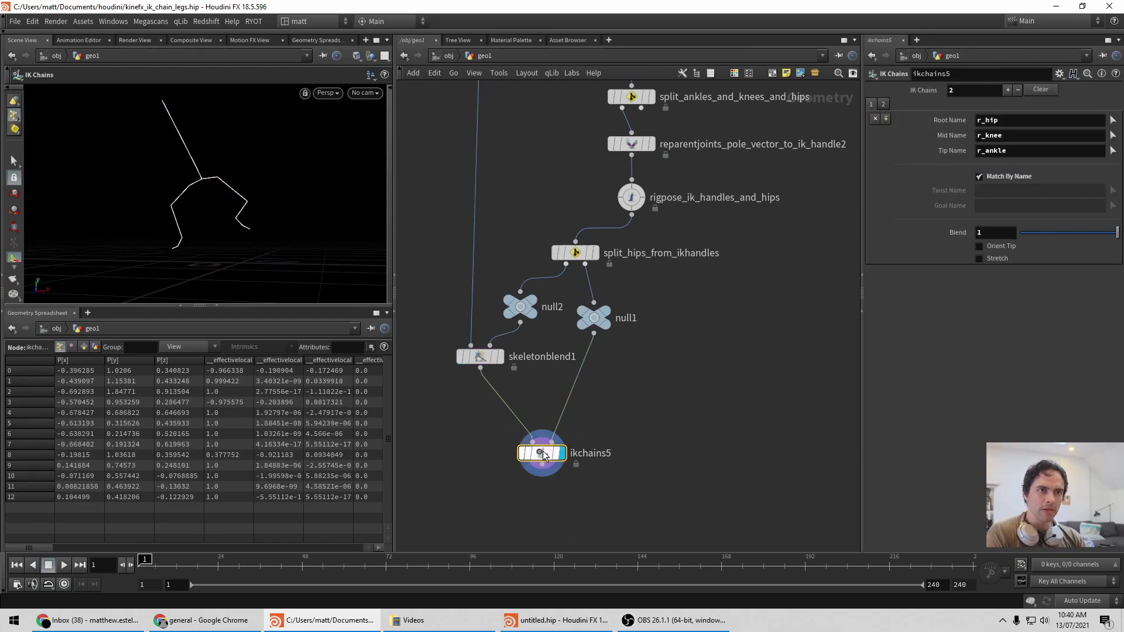
{"action": "mouse_move", "coordinate": [542, 462]}
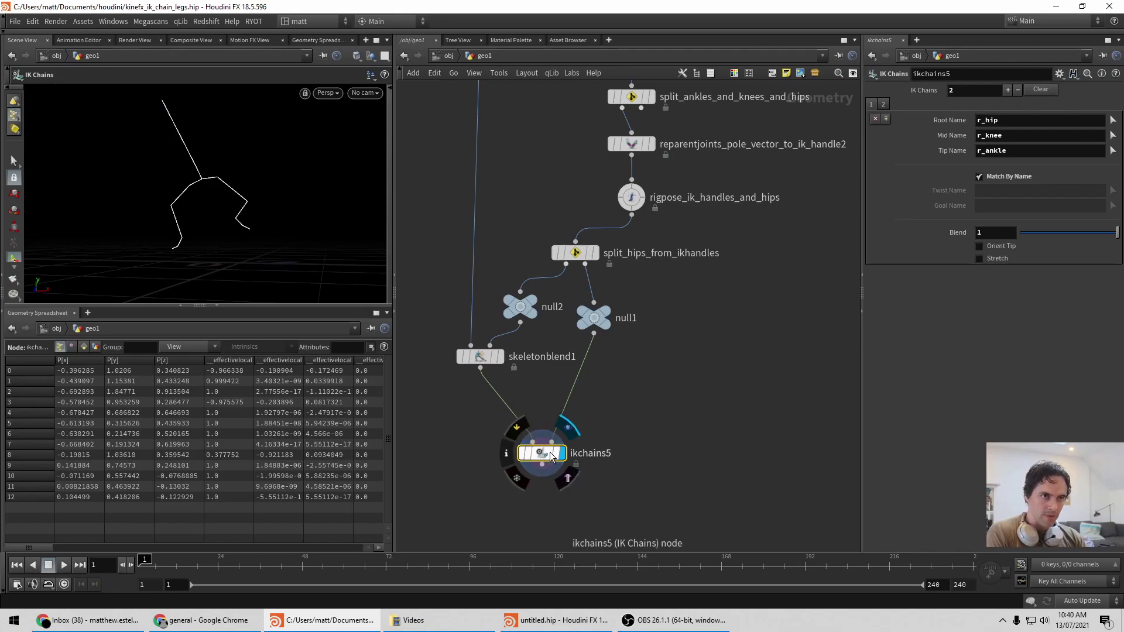
In rigpose_ik_handles_and_hips, pose the hips to translate about 0.44, -0.40, -0.21 and the right ankle handle to about -0.50, -0.78, -0.31
{"action": "left_click", "coordinate": [632, 197]}
{"action": "key", "text": "Return"}
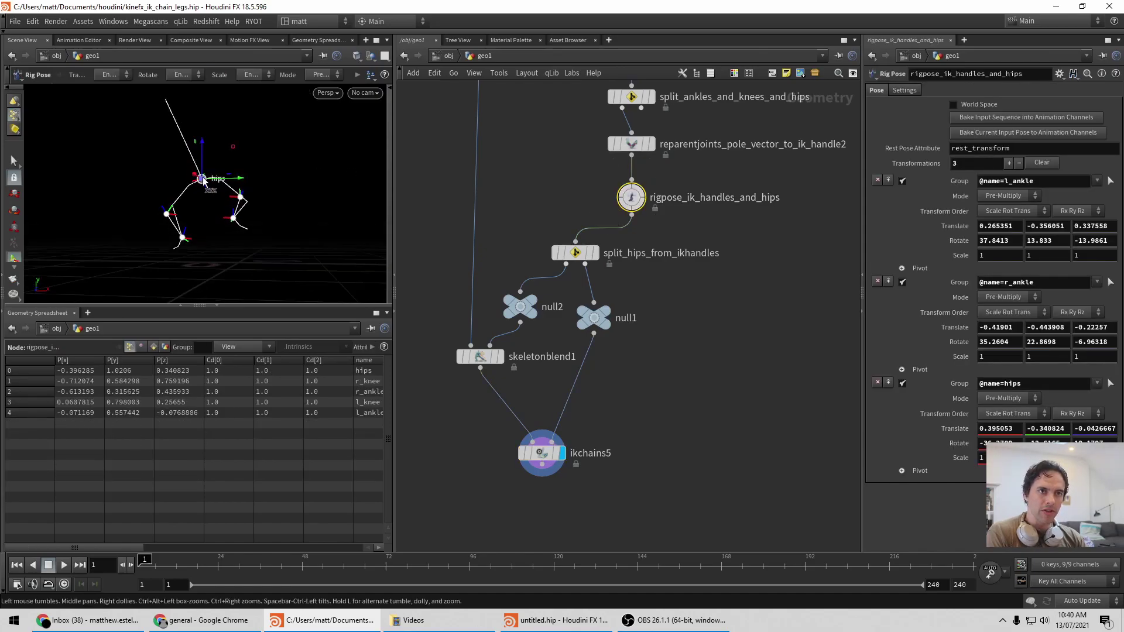
{"action": "left_click_drag", "start_coordinate": [203, 181], "coordinate": [149, 179]}
{"action": "left_click_drag", "start_coordinate": [187, 242], "coordinate": [155, 245]}
{"action": "key", "text": "r"}
{"action": "left_click_drag", "start_coordinate": [156, 244], "coordinate": [154, 191], "text": "alt"}
{"action": "key", "text": "t"}
{"action": "key", "text": "r"}
{"action": "left_click", "coordinate": [204, 163]}
{"action": "key", "text": "Return"}
{"action": "key", "text": "t"}
{"action": "key", "text": "Escape"}
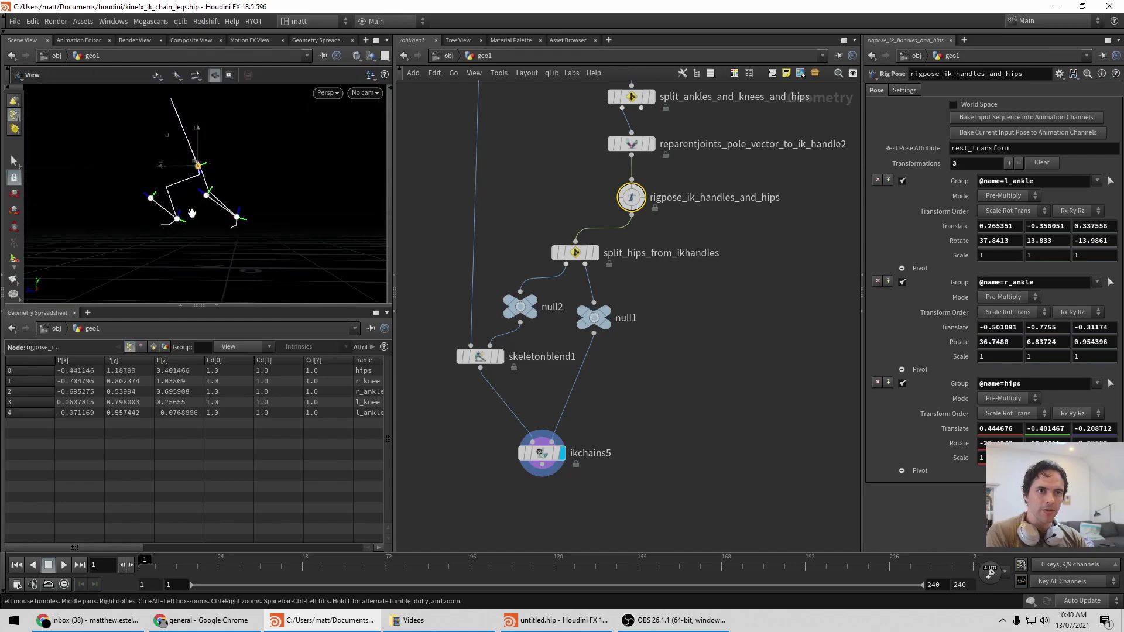
Move the left ankle handle inward beneath the hips, to a translate of about 0.24, -0.54, 0.11
{"action": "left_click", "coordinate": [233, 217]}
{"action": "left_click_drag", "start_coordinate": [233, 217], "coordinate": [212, 217]}
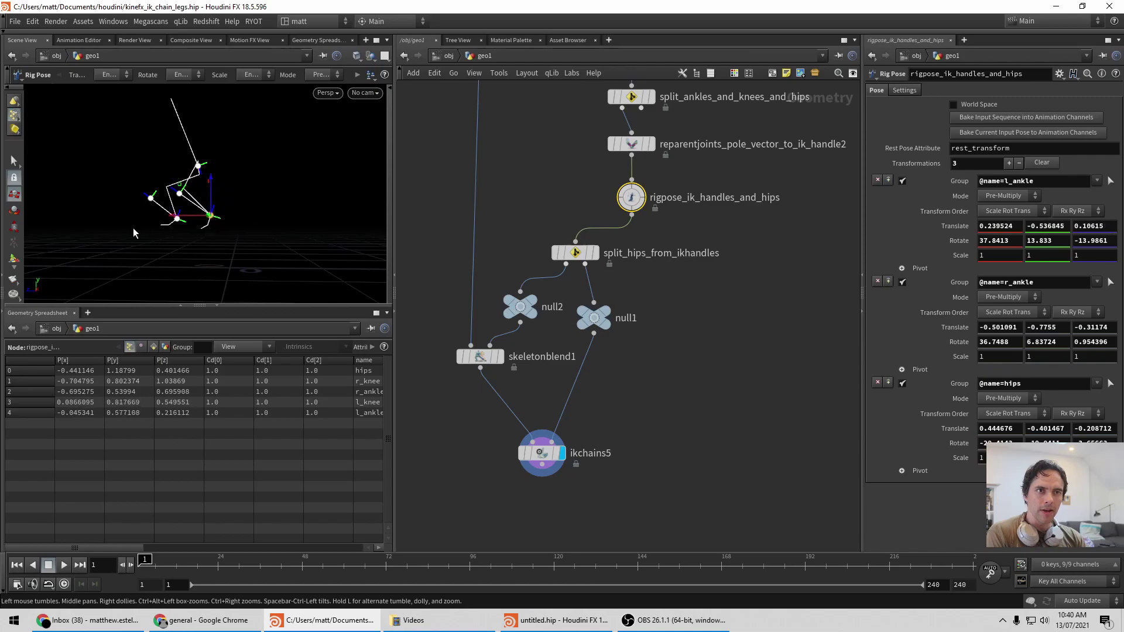
{"action": "left_click_drag", "start_coordinate": [133, 227], "coordinate": [196, 227], "text": "alt"}
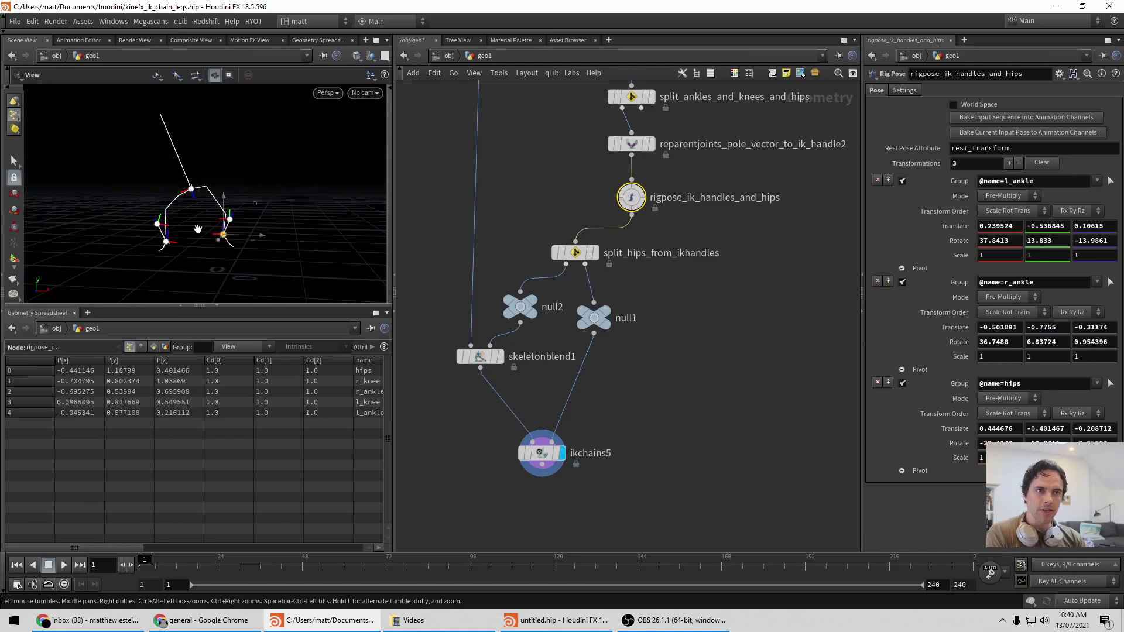
{"action": "key", "text": "Return"}
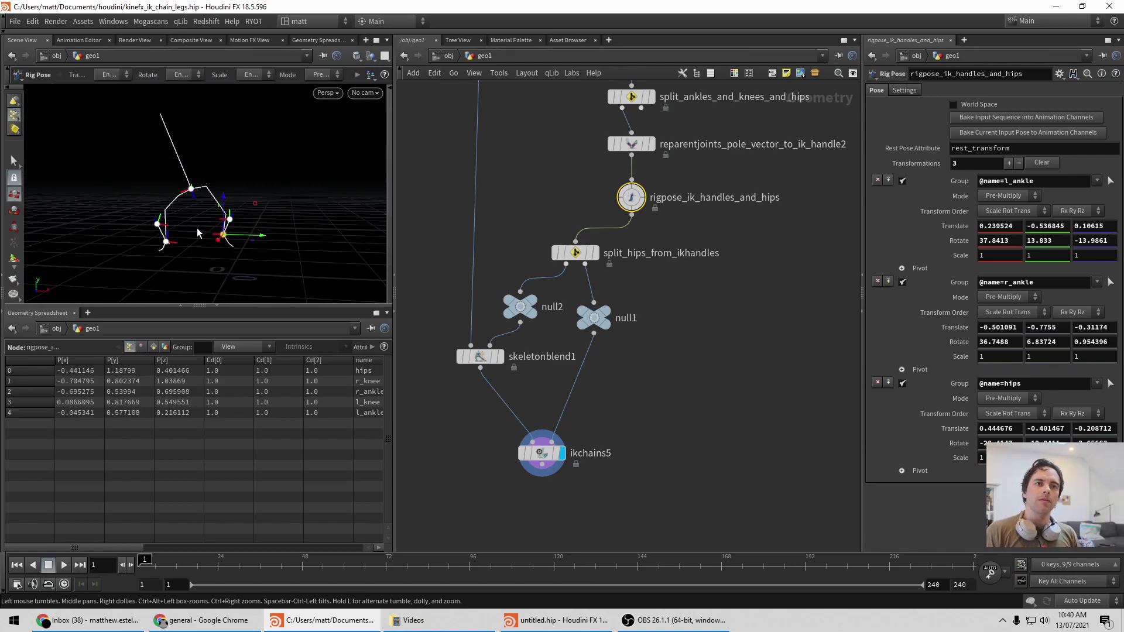